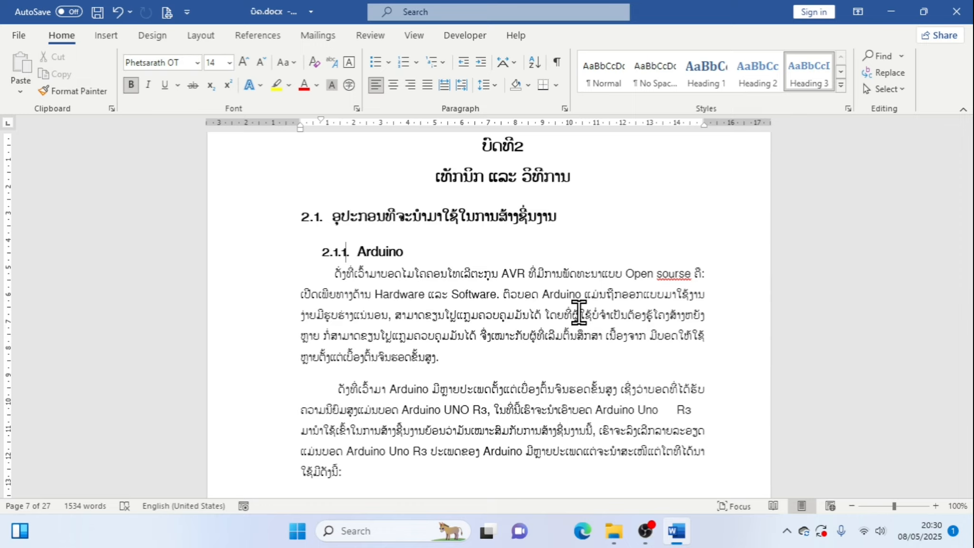
- Examine the chapter 2 title and headings 2.1 and 2.1.1, collapsing section 2.1 and expanding it again
scroll(476, 295, up, 1)
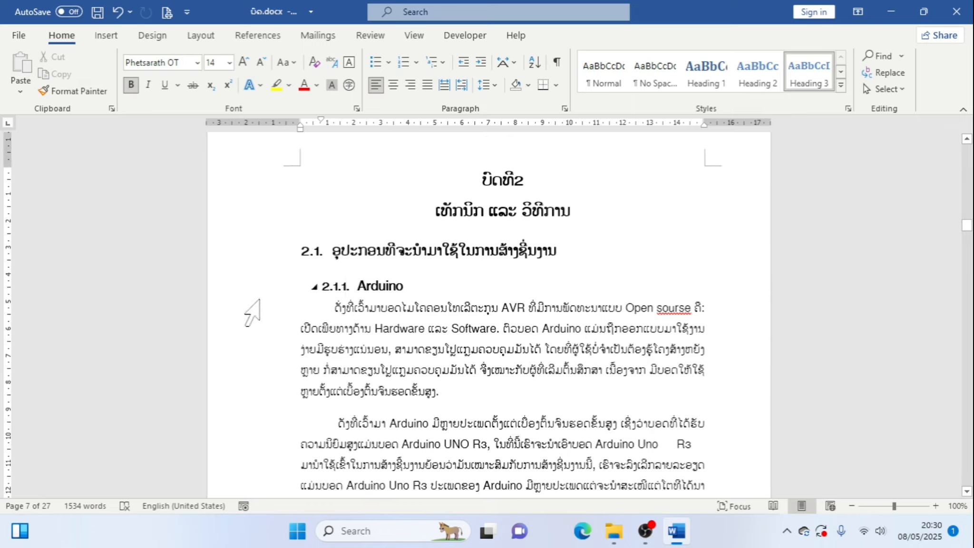
click(292, 252)
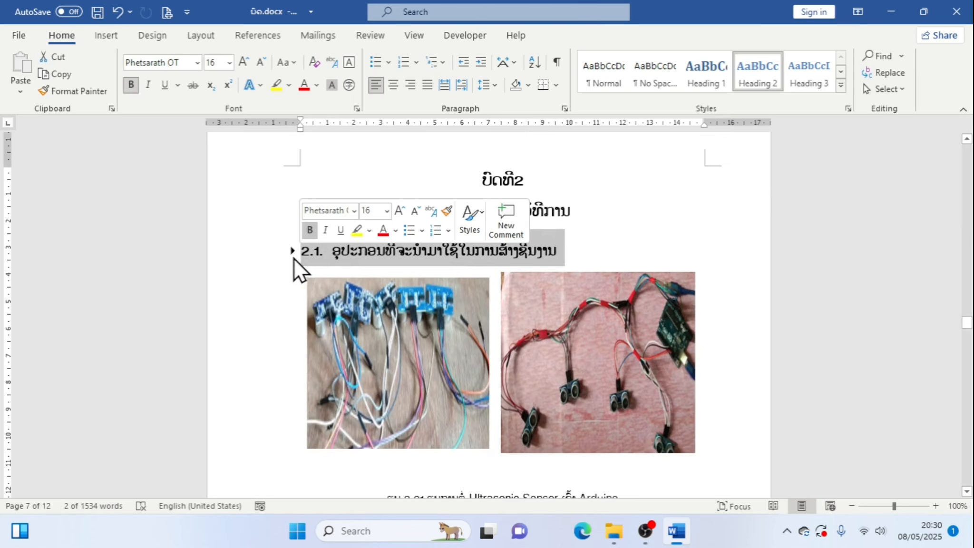
click(294, 257)
click(293, 253)
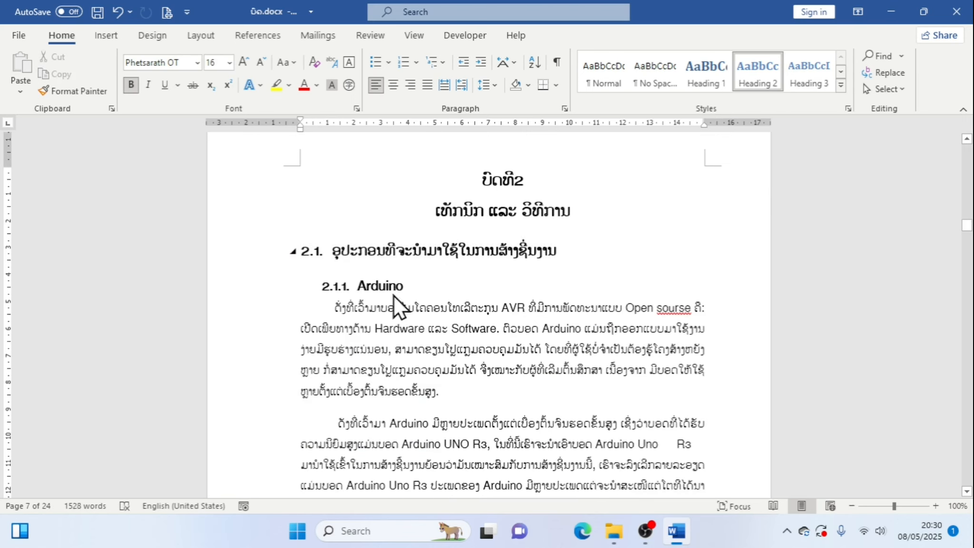
drag(582, 247, 278, 254)
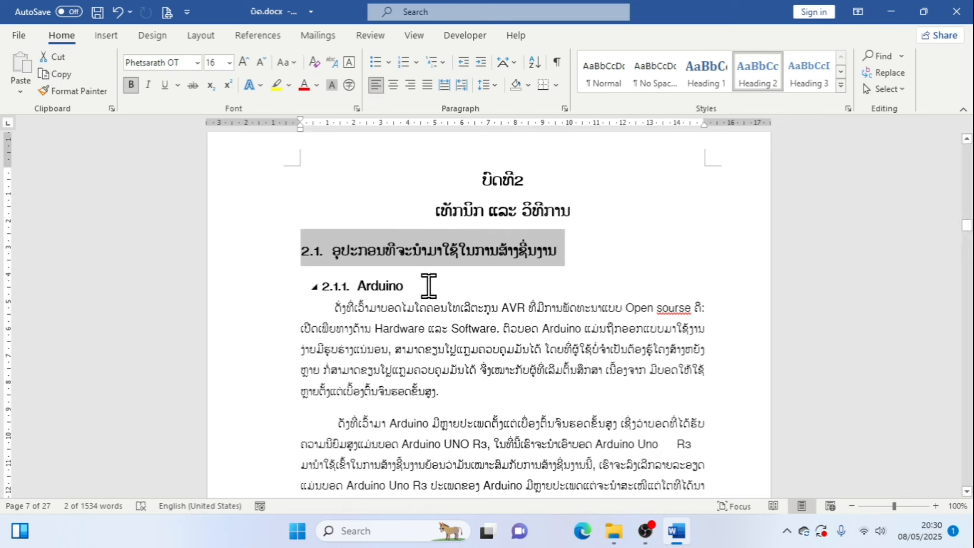
drag(429, 285, 330, 284)
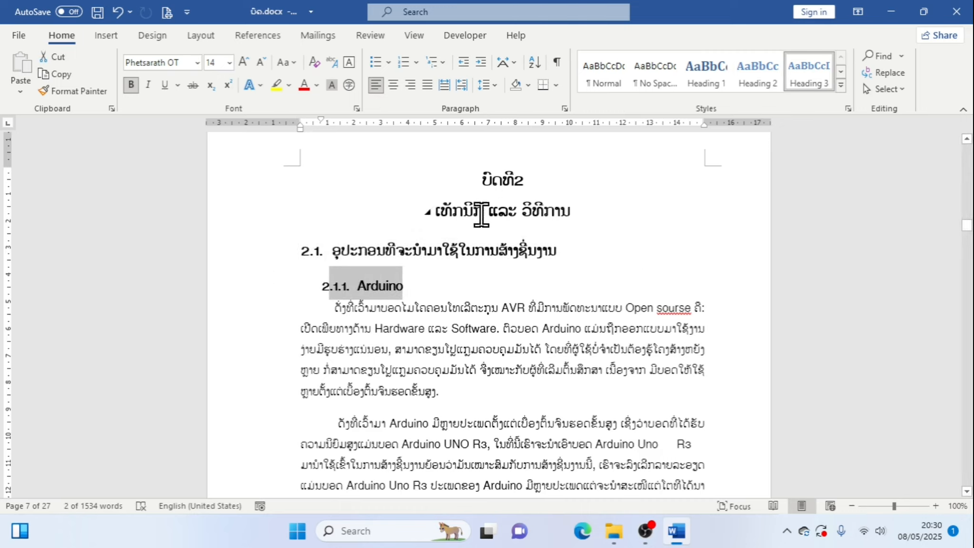
drag(577, 215, 465, 177)
click(560, 217)
- Examine the abstract, the table of contents with its heading levels, and the list of figures in the front pages
scroll(826, 283, up, 6)
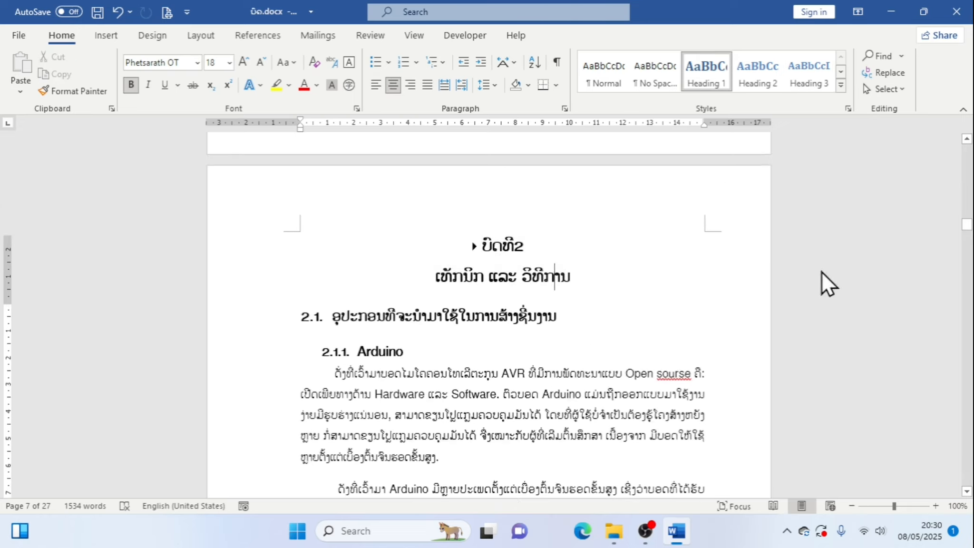
scroll(540, 248, up, 3)
drag(966, 220, 966, 148)
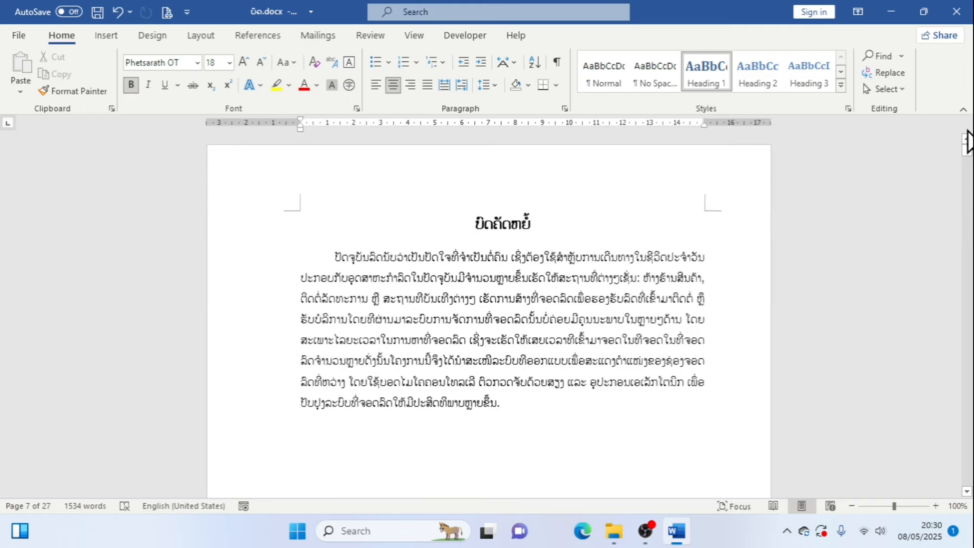
scroll(574, 304, down, 10)
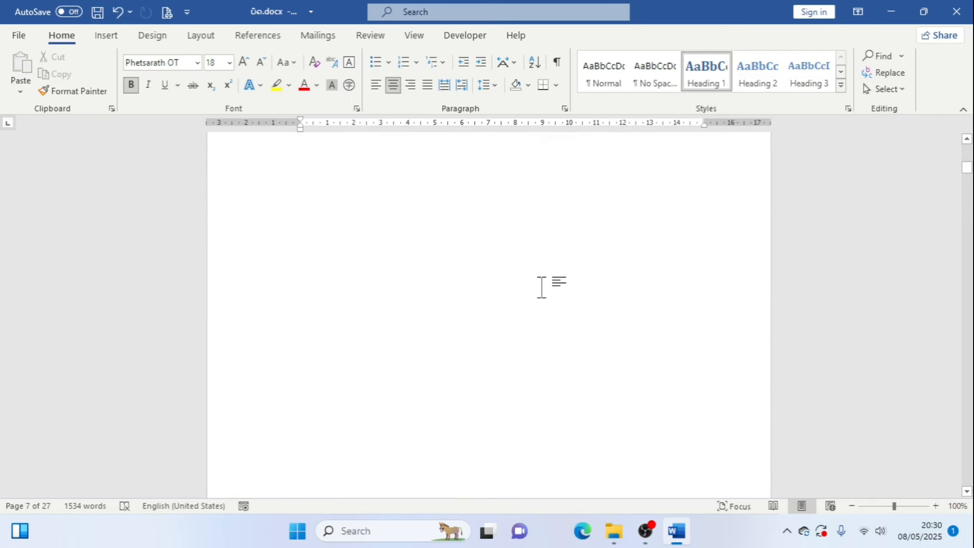
scroll(542, 288, down, 15)
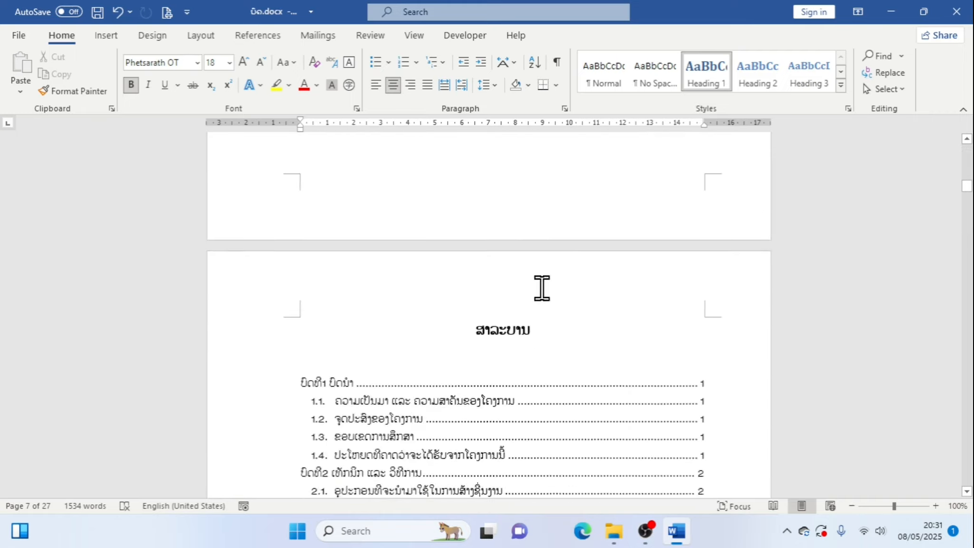
click(260, 179)
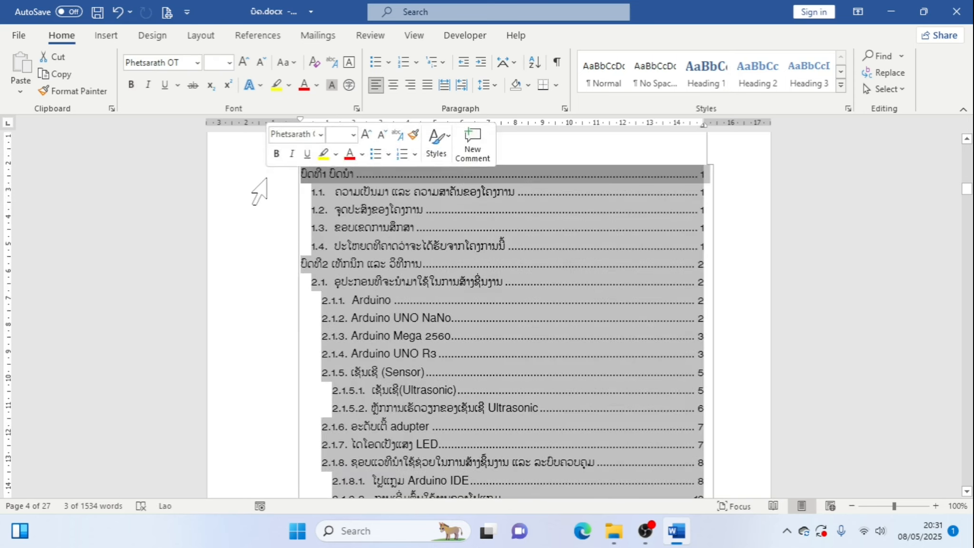
click(311, 197)
click(325, 208)
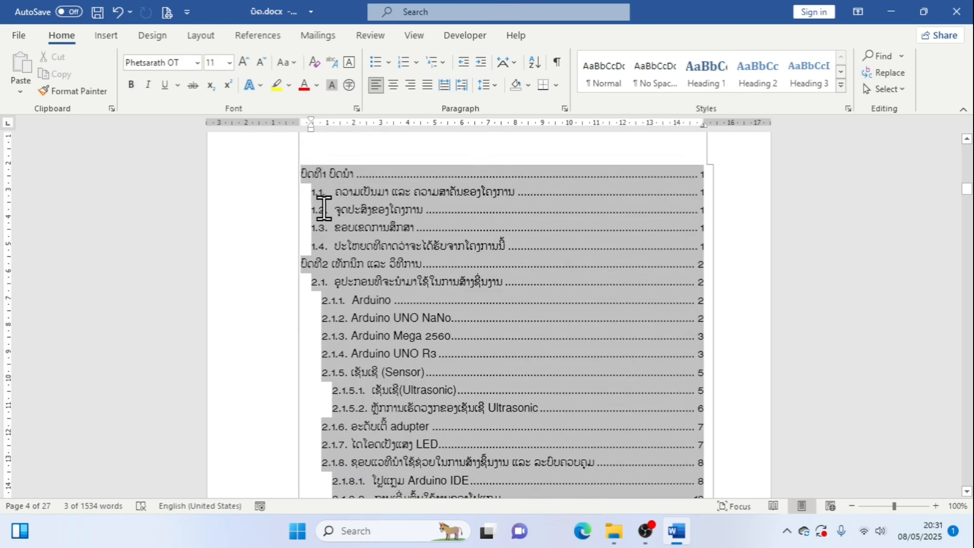
drag(328, 302, 461, 372)
scroll(719, 245, down, 15)
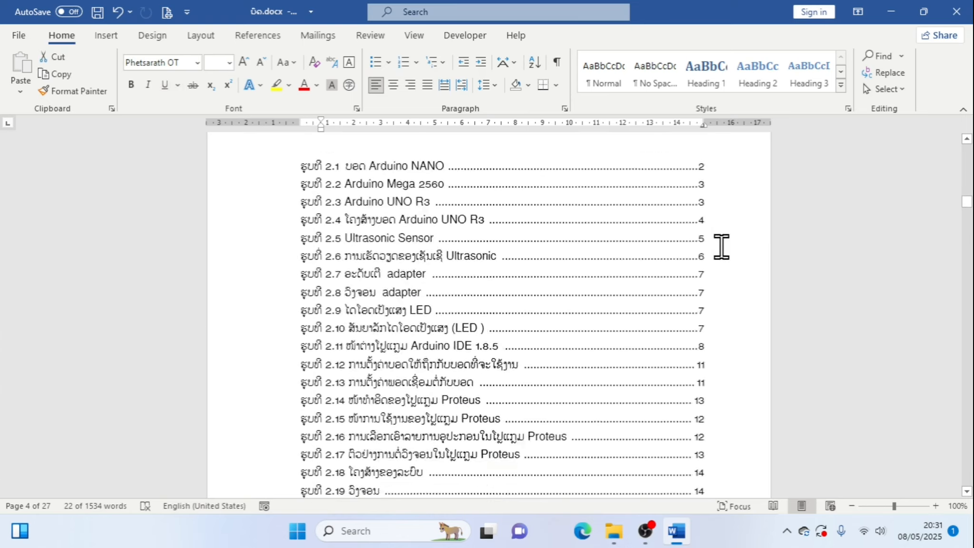
scroll(821, 220, down, 10)
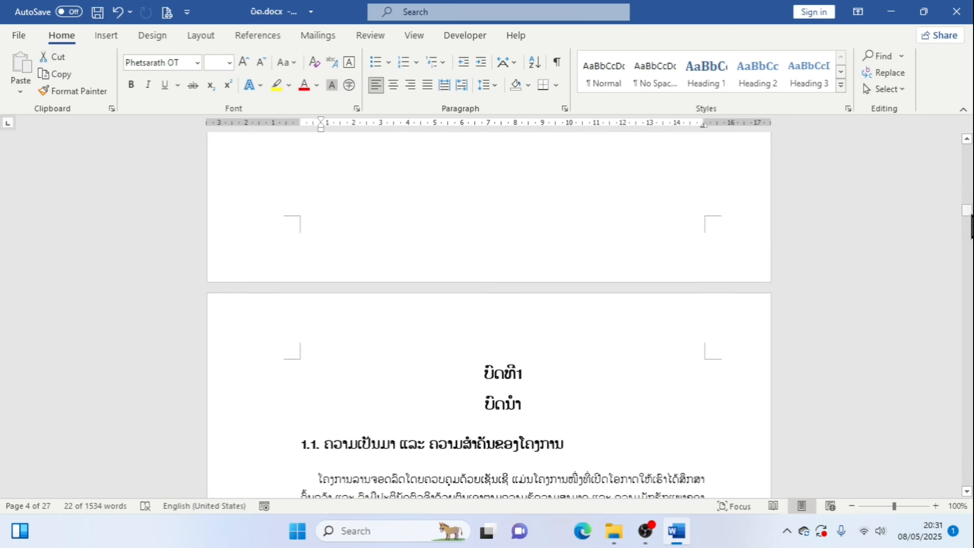
- Look through the Arduino board sections of chapter 2, including the text, pictures and captions
drag(969, 228, 966, 251)
scroll(419, 298, up, 5)
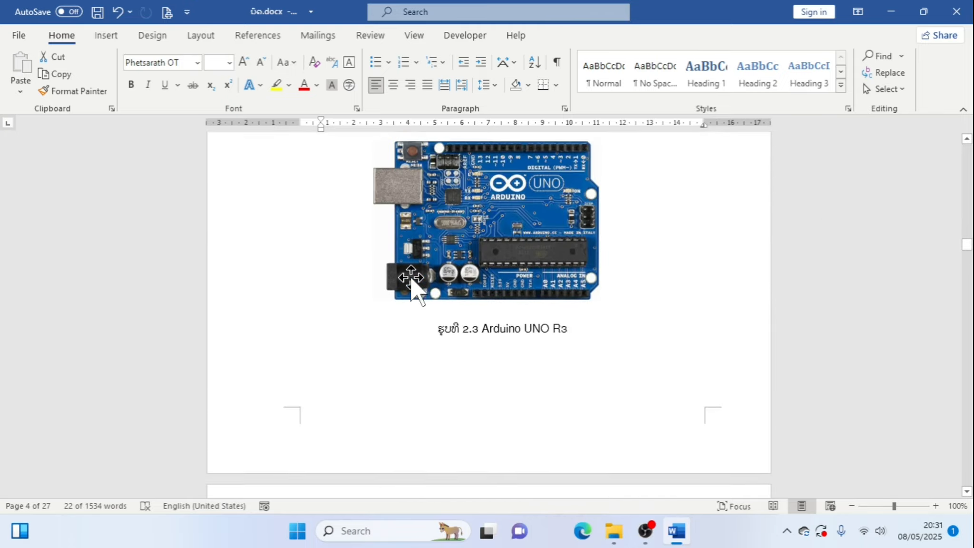
scroll(411, 277, up, 10)
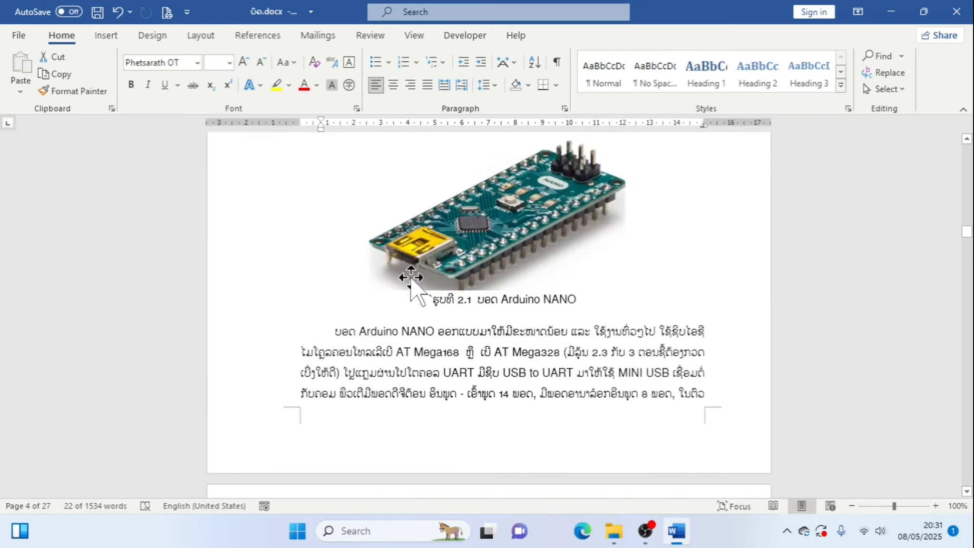
scroll(411, 277, up, 5)
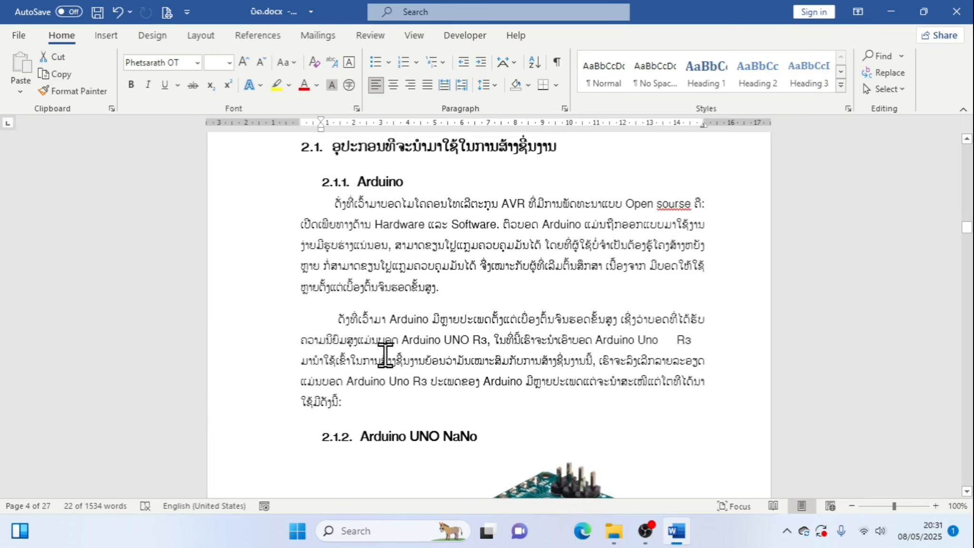
scroll(386, 356, down, 2)
scroll(385, 290, down, 11)
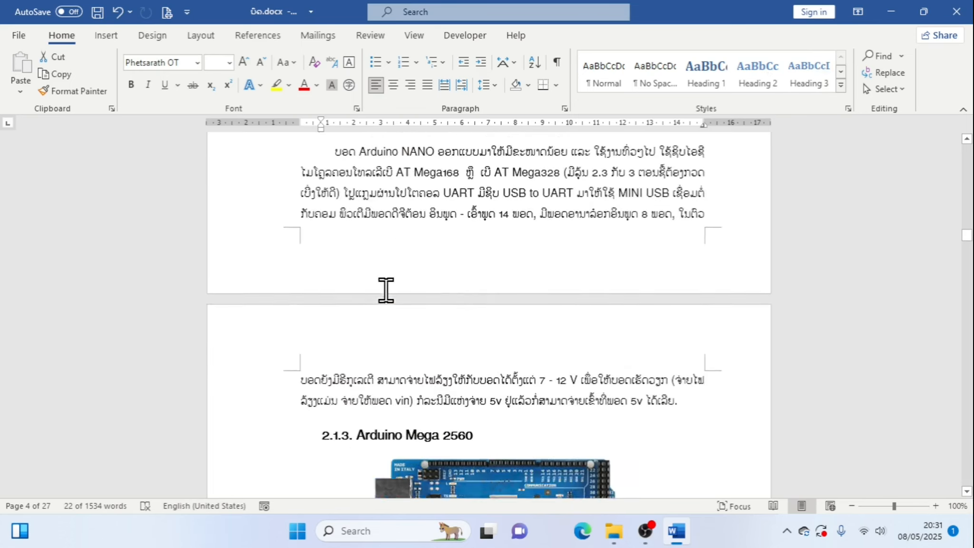
scroll(386, 290, up, 14)
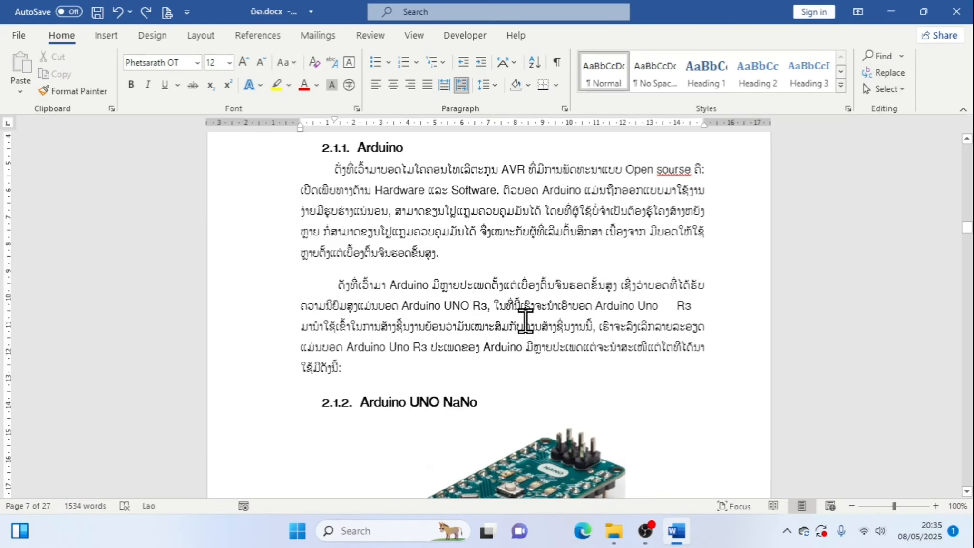
- Set the font of the entire document to Times New Roman
key(ctrl+a)
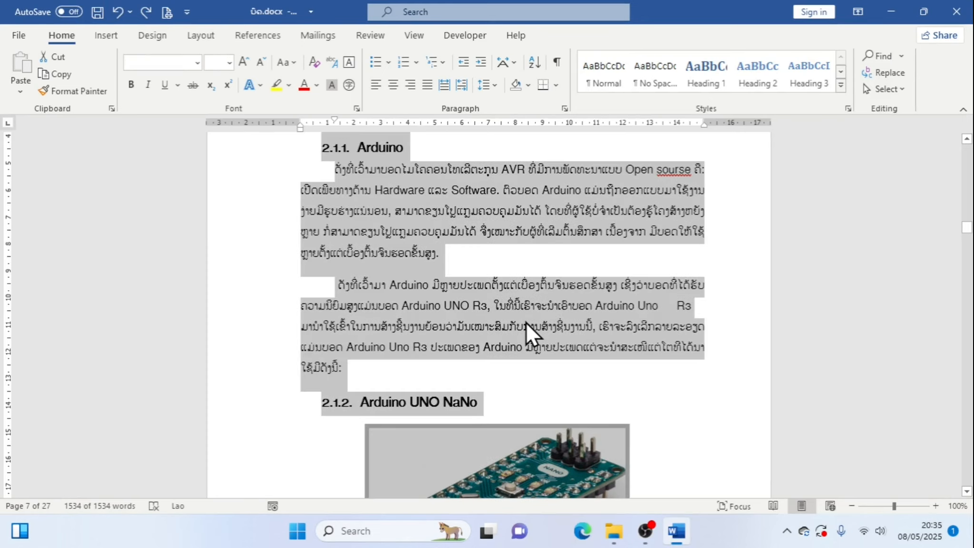
scroll(526, 322, down, 10)
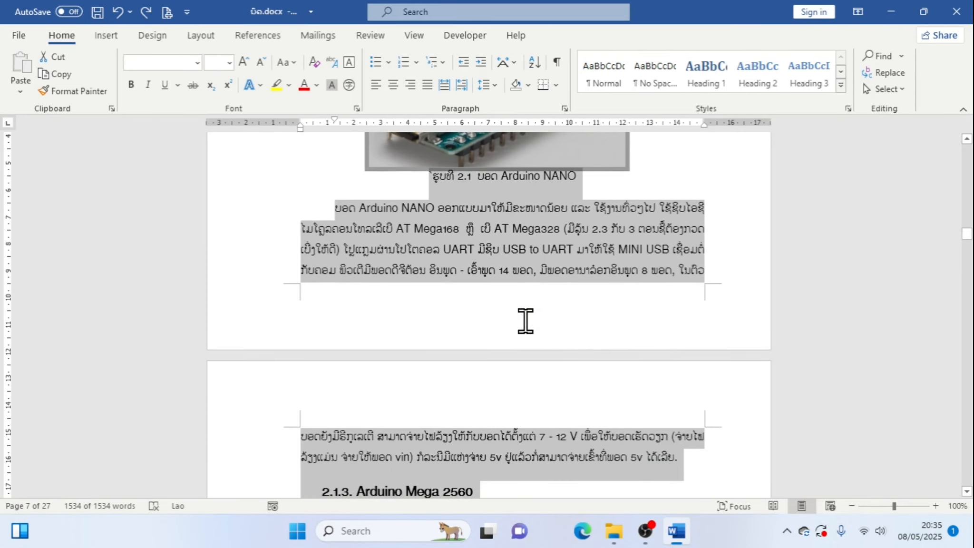
scroll(526, 321, down, 4)
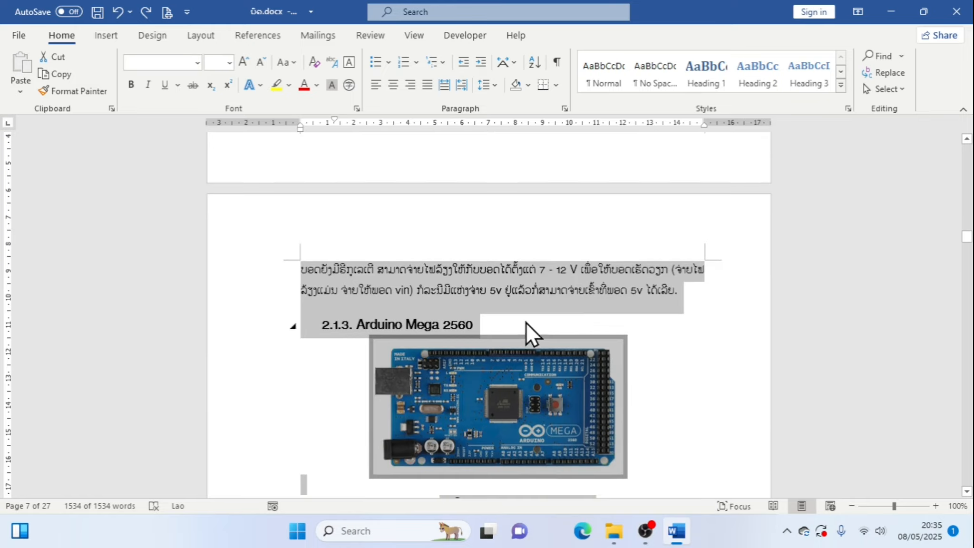
scroll(526, 321, up, 13)
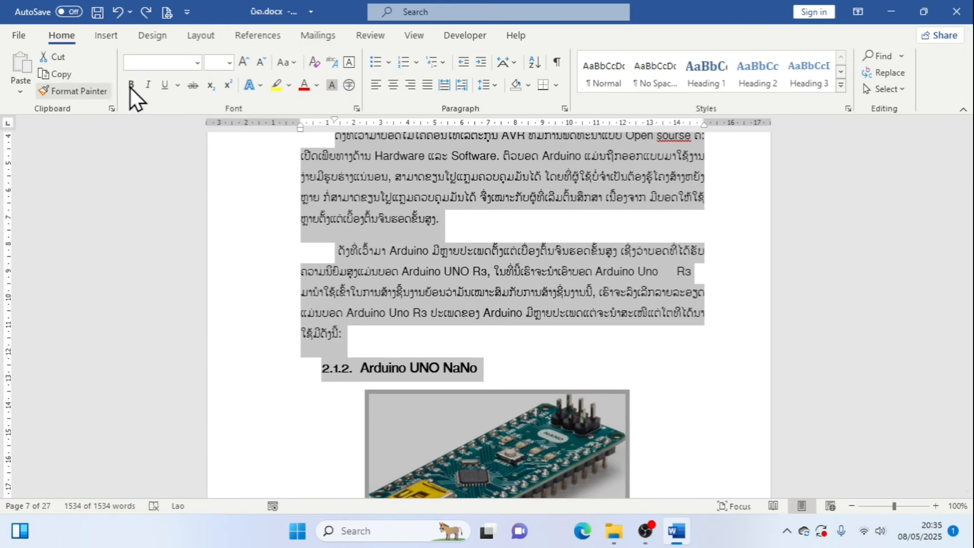
click(197, 62)
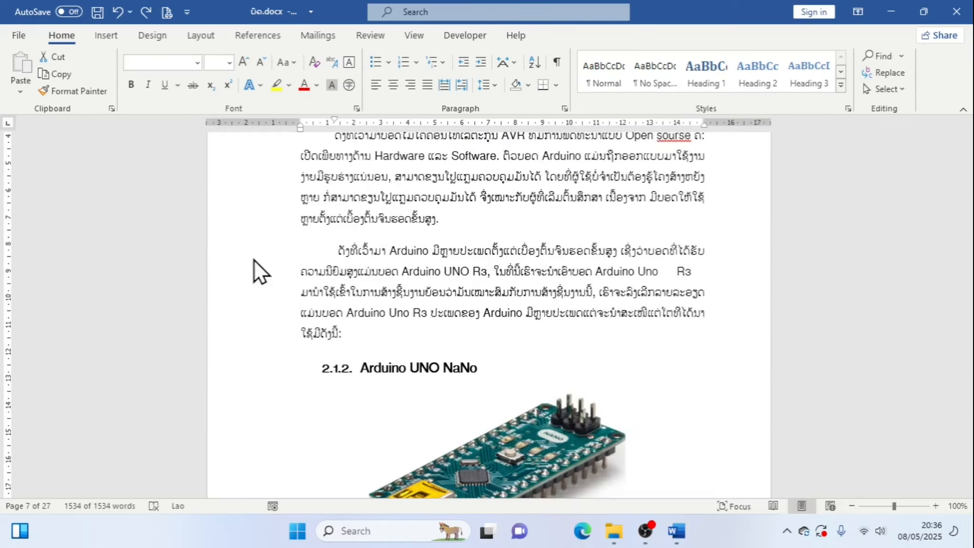
key(ctrl+a)
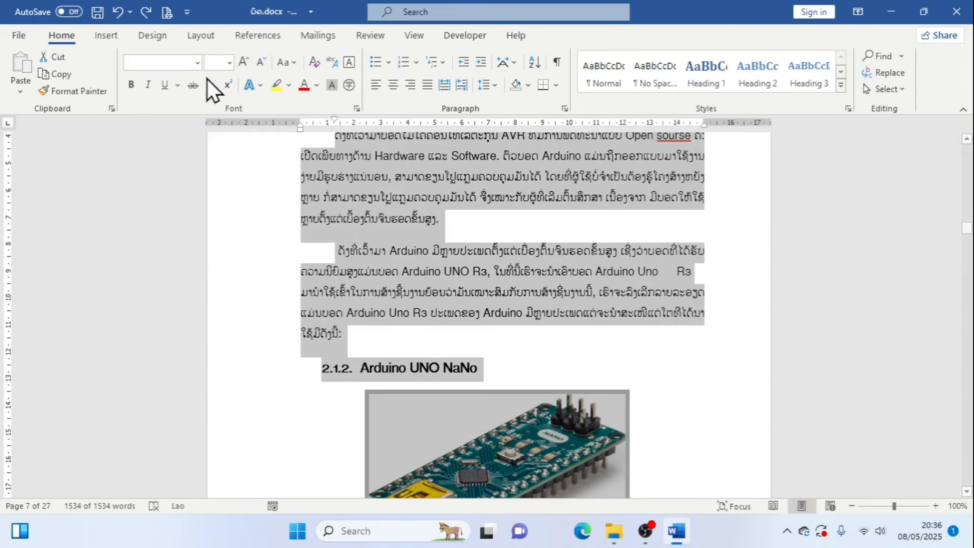
click(197, 61)
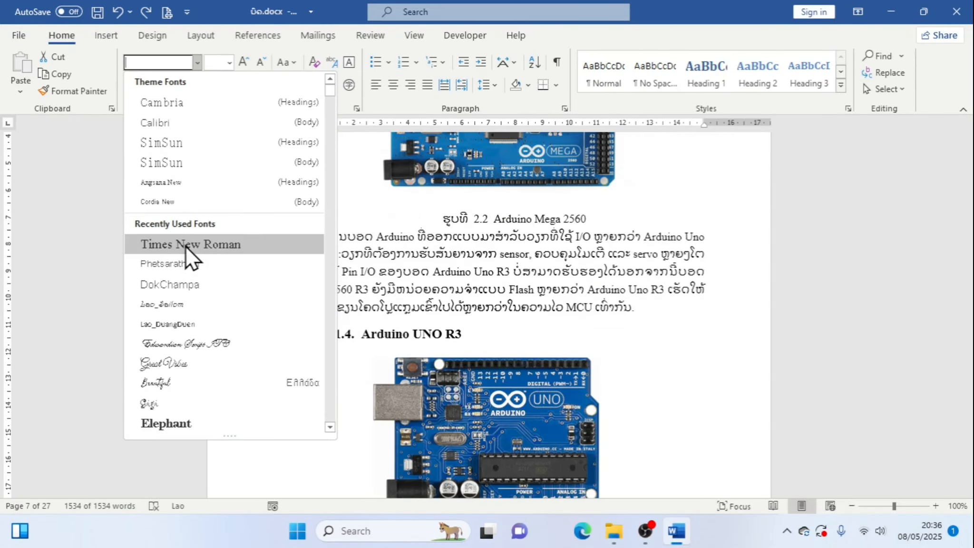
click(185, 246)
- Compare the font of "Arduino Mega 2560" in the figure 2.2 caption with that of the first Lao word below it
click(563, 296)
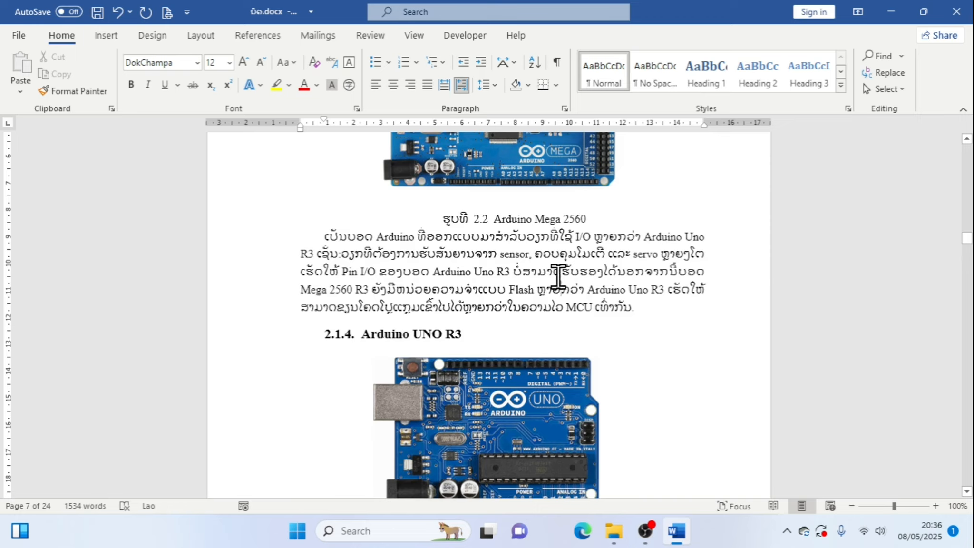
click(494, 219)
drag(521, 219, 584, 217)
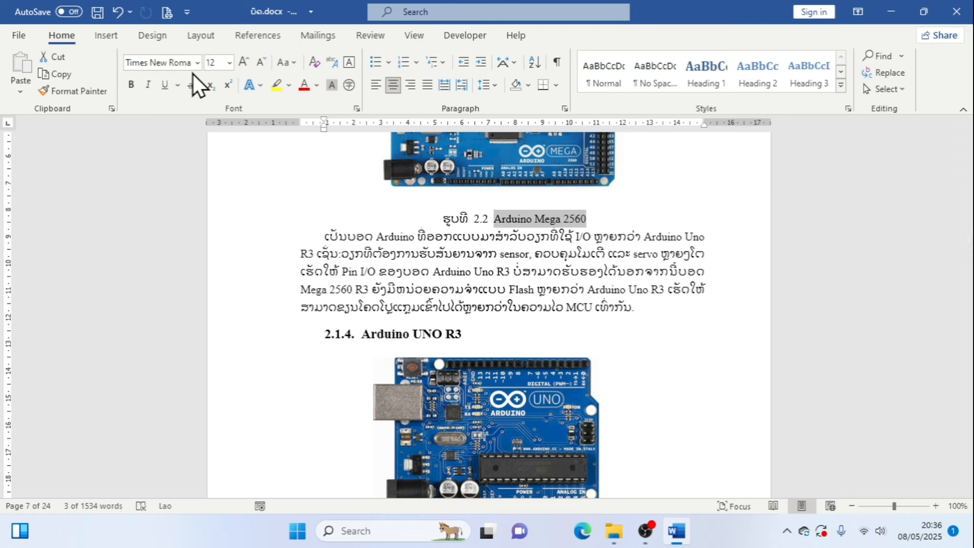
double_click(324, 236)
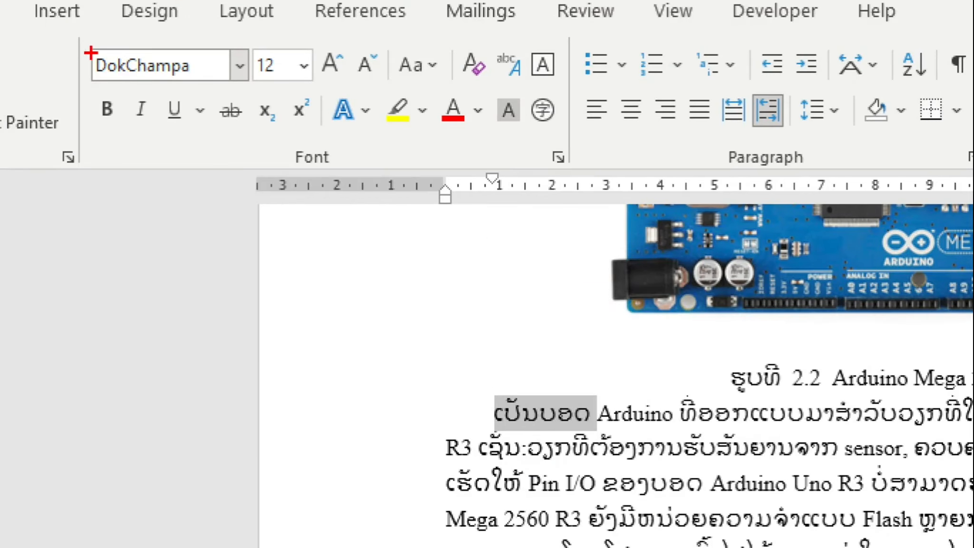
drag(88, 51, 215, 88)
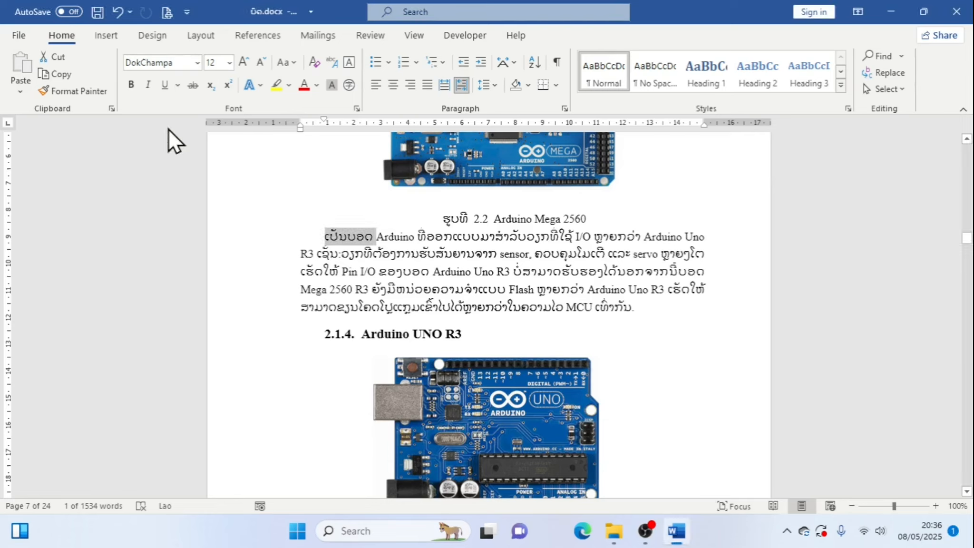
click(446, 258)
- Open Find and Replace for replacing in its compact view and examine the format set for the search text
scroll(396, 243, down, 1)
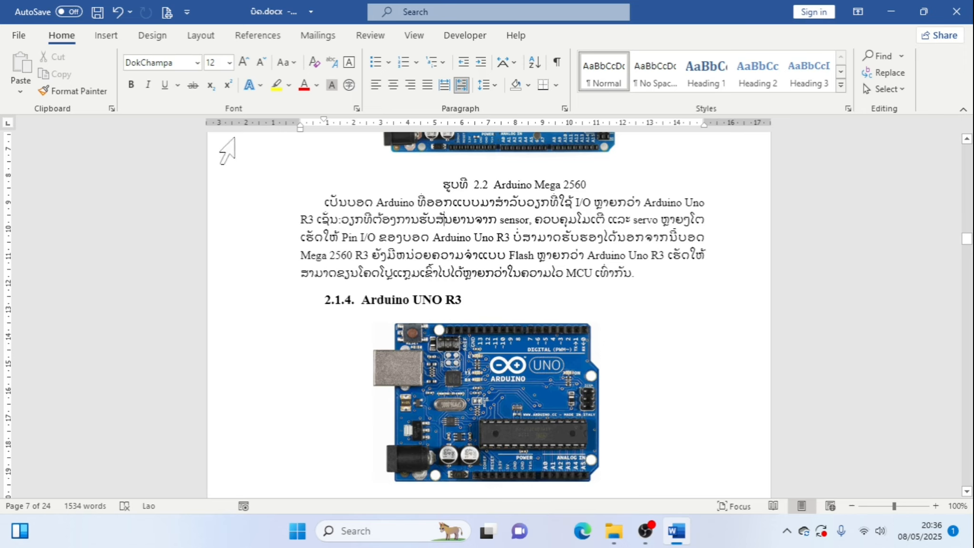
scroll(573, 242, down, 1)
scroll(575, 245, up, 5)
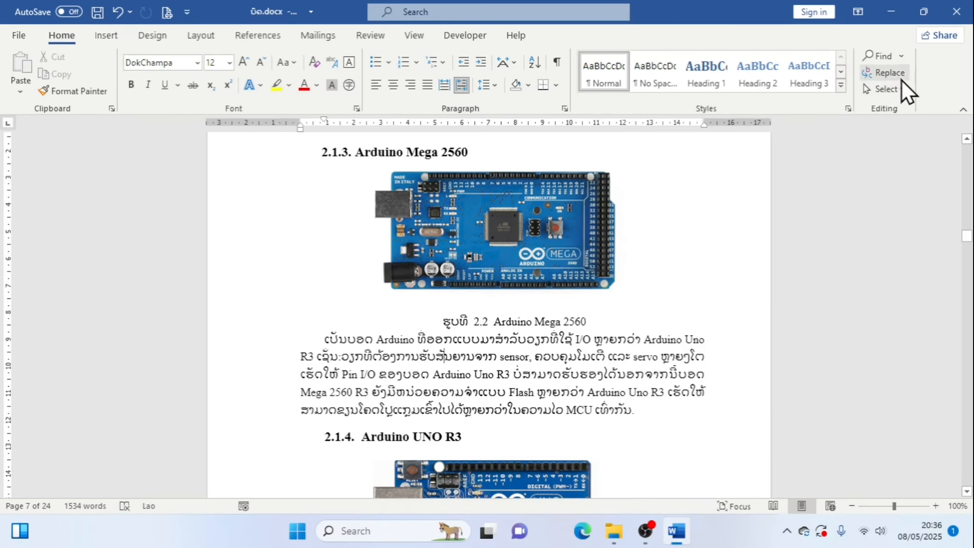
click(855, 86)
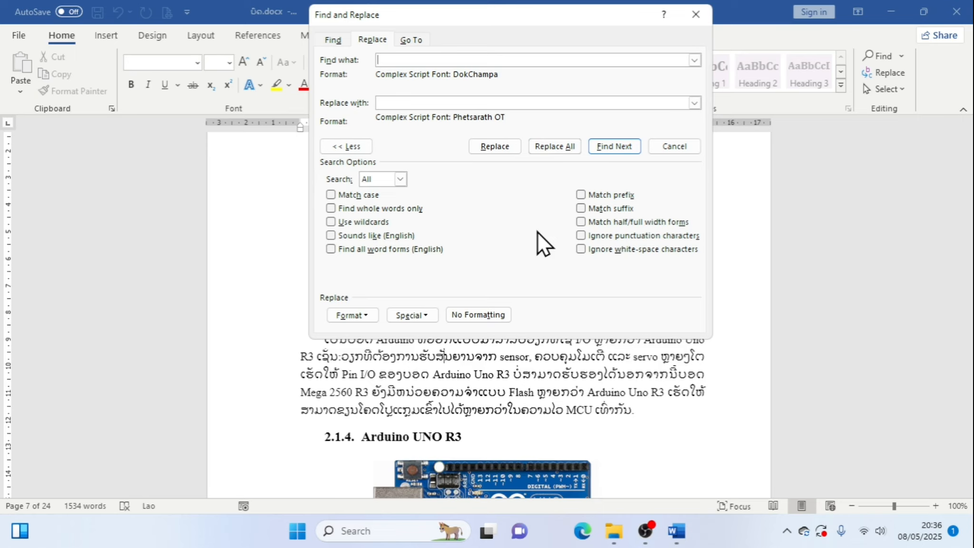
click(367, 146)
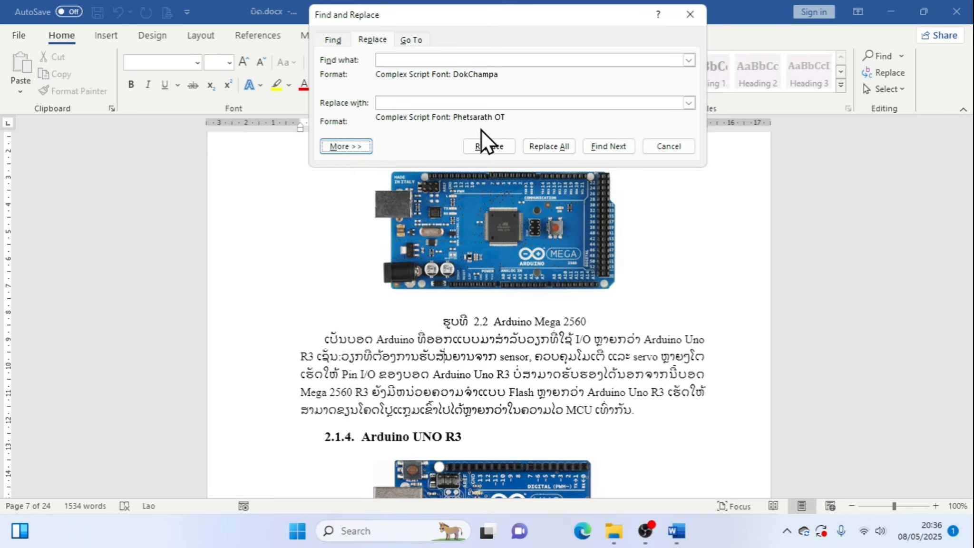
key(ctrl+1)
click(441, 68)
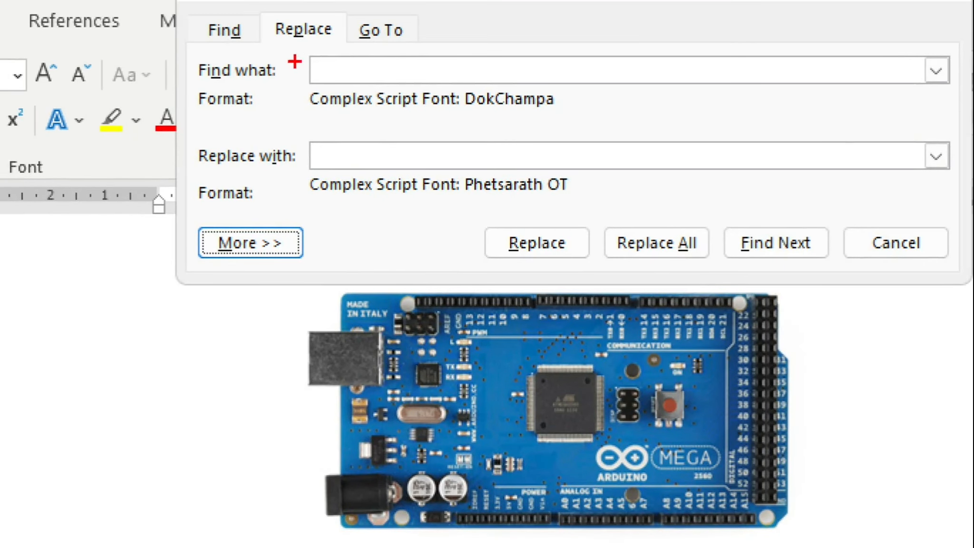
mouse_move(280, 42)
mouse_down()
mouse_move(379, 79)
mouse_move(483, 136)
mouse_move(569, 126)
mouse_up()
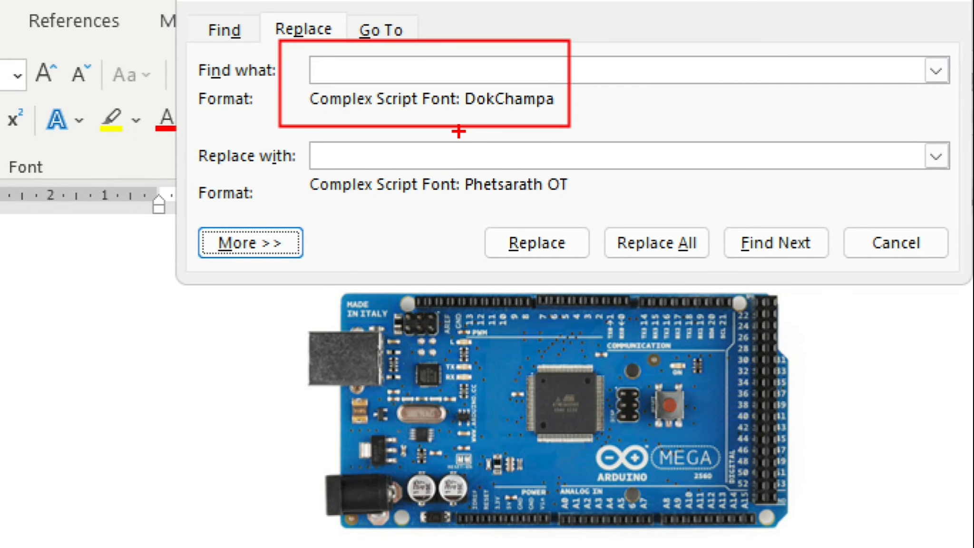
- Expand the search options and open the font settings for the search text's format
key(Escape)
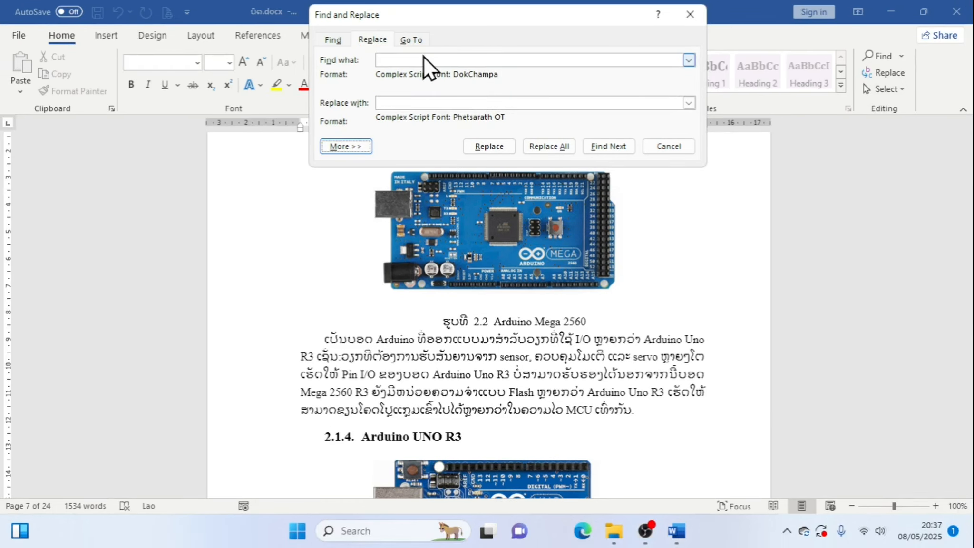
click(423, 56)
click(366, 145)
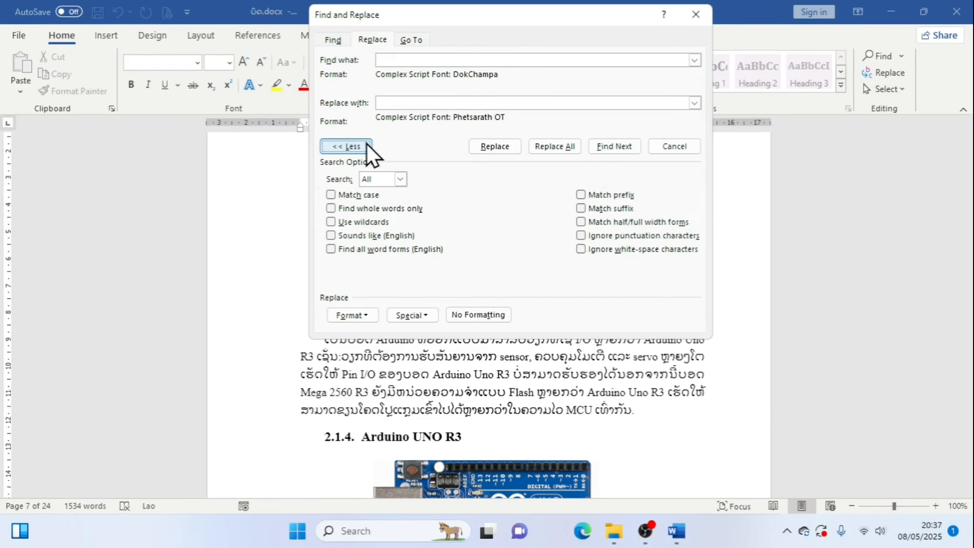
click(356, 315)
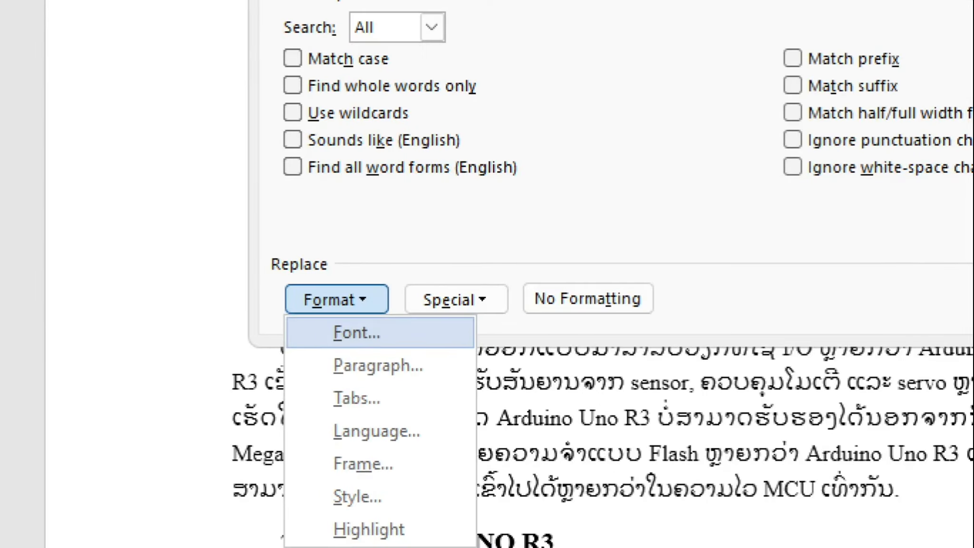
drag(324, 321, 446, 347)
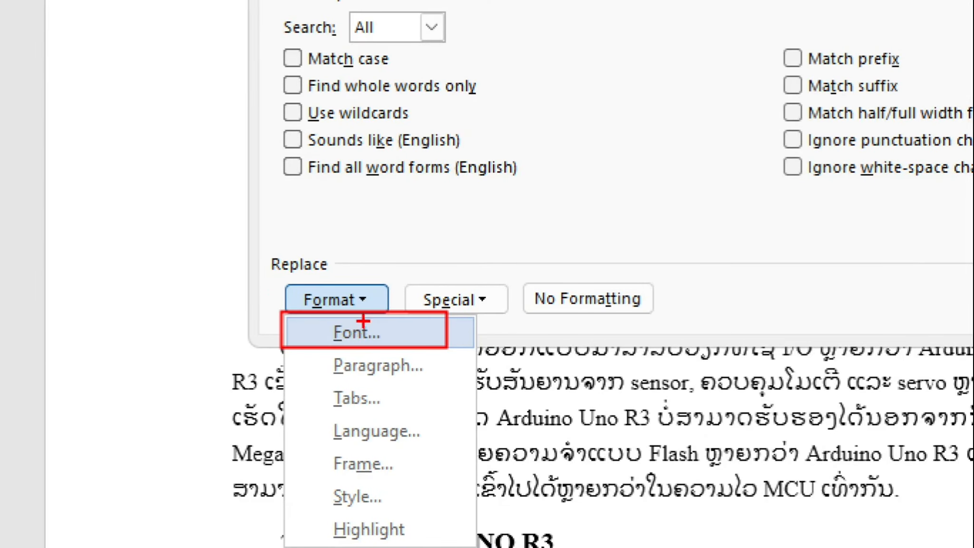
key(Escape)
click(362, 315)
click(366, 332)
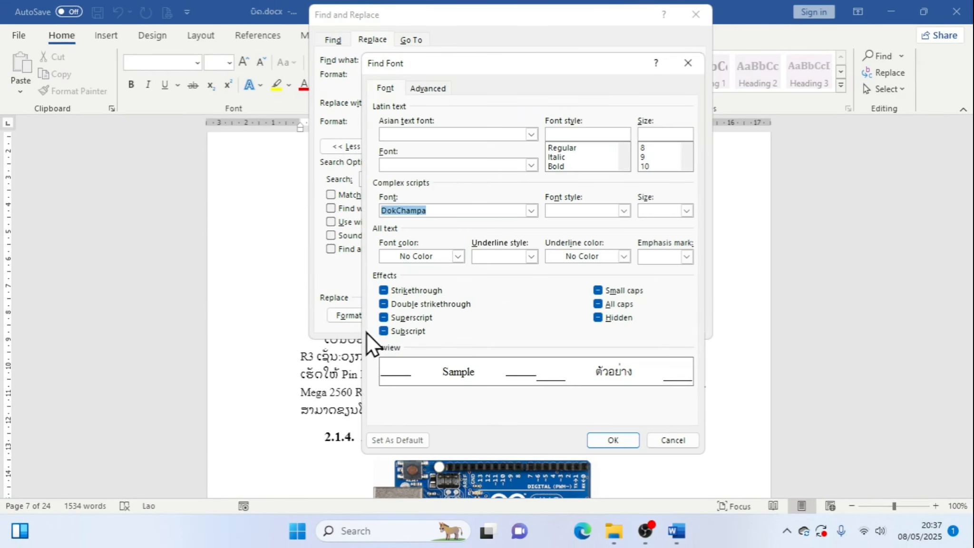
- Set the complex scripts font of the search format to DokChampa
key(Delete)
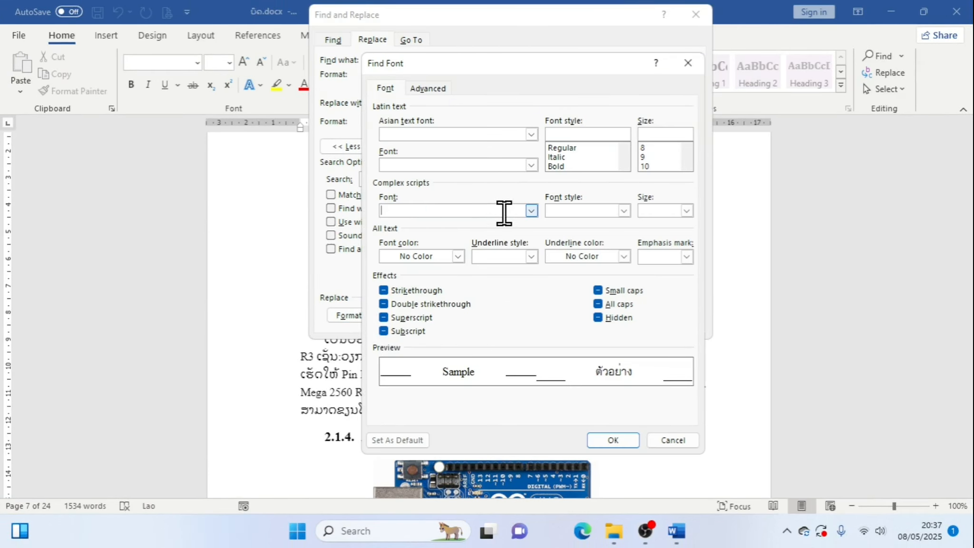
click(531, 211)
key(ctrl+1)
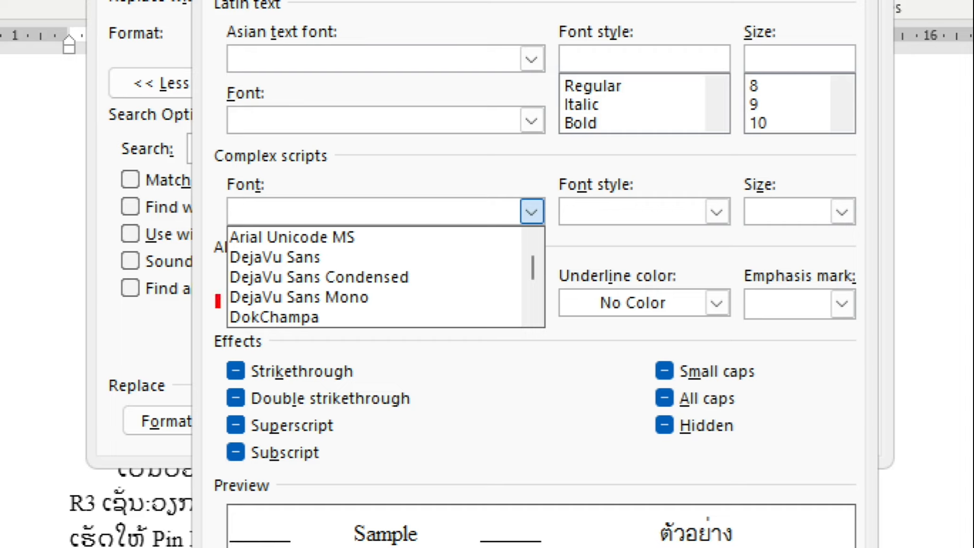
drag(215, 294, 346, 340)
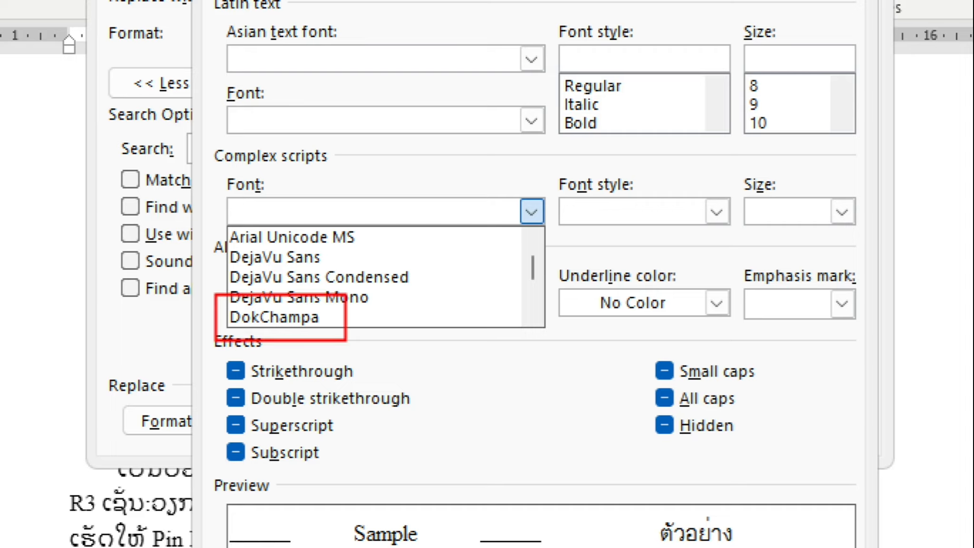
key(Escape)
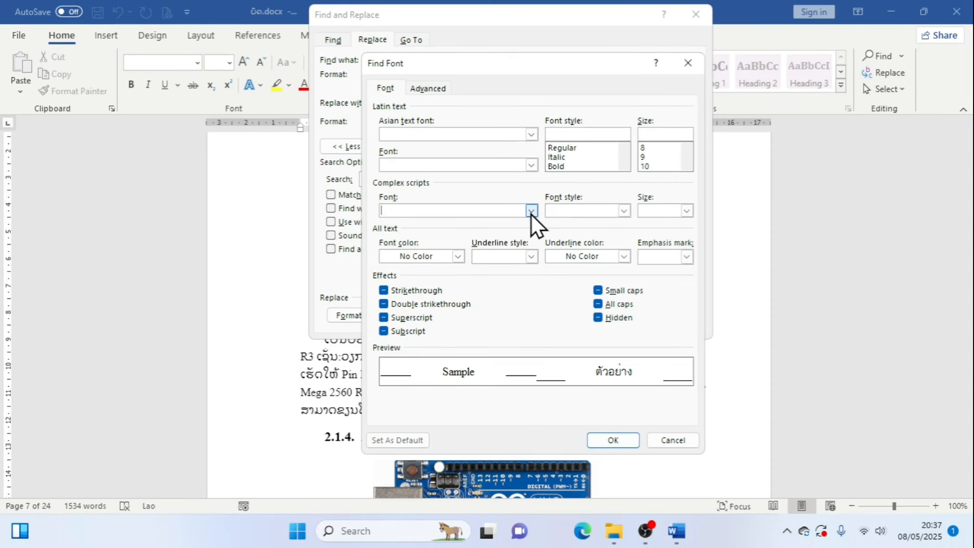
click(531, 211)
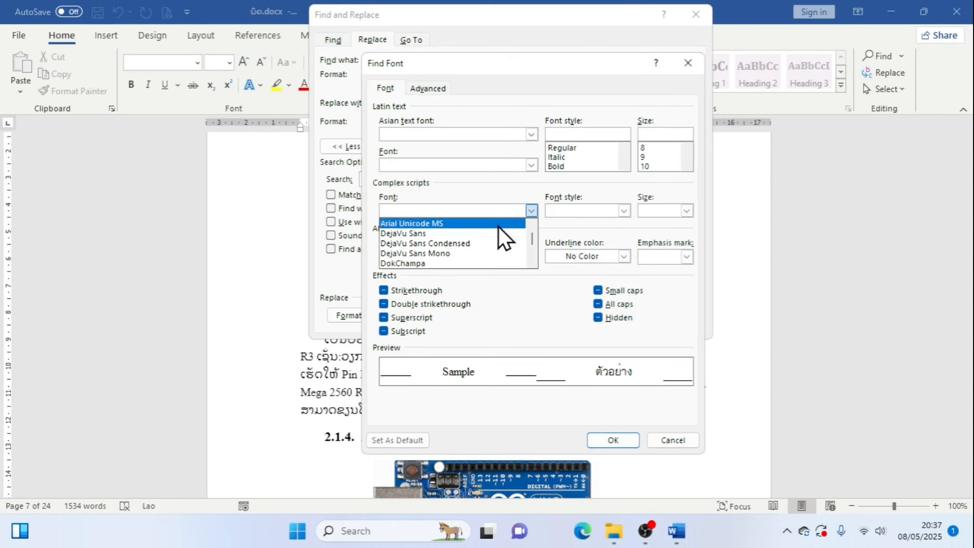
click(453, 263)
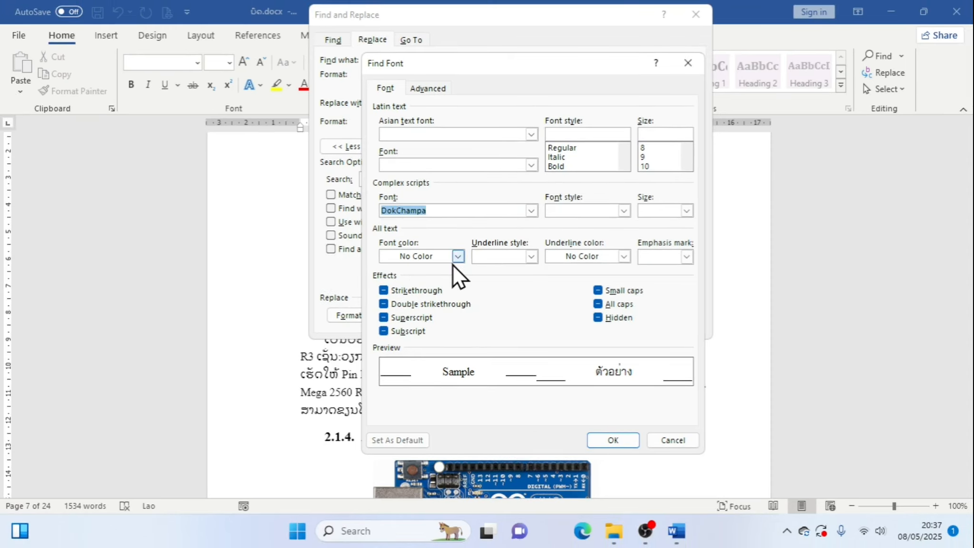
click(611, 439)
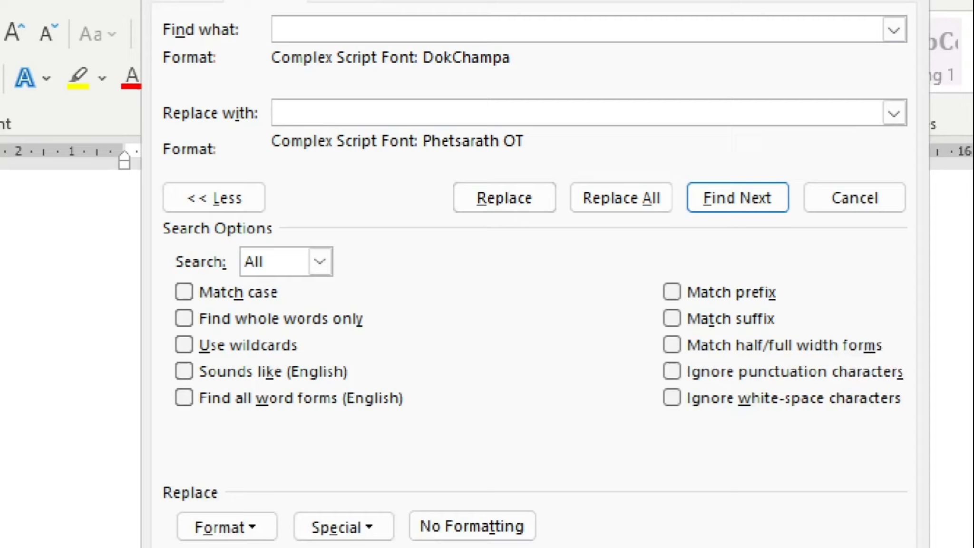
- Open the font settings for the replacement text's format
drag(455, 105, 557, 108)
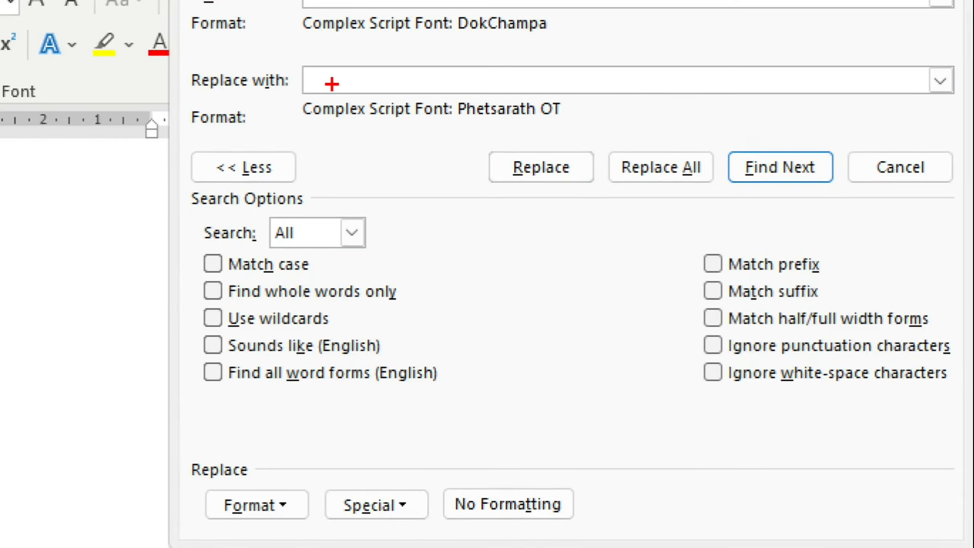
mouse_move(301, 97)
mouse_down()
mouse_move(319, 115)
mouse_move(551, 142)
mouse_move(577, 134)
mouse_up()
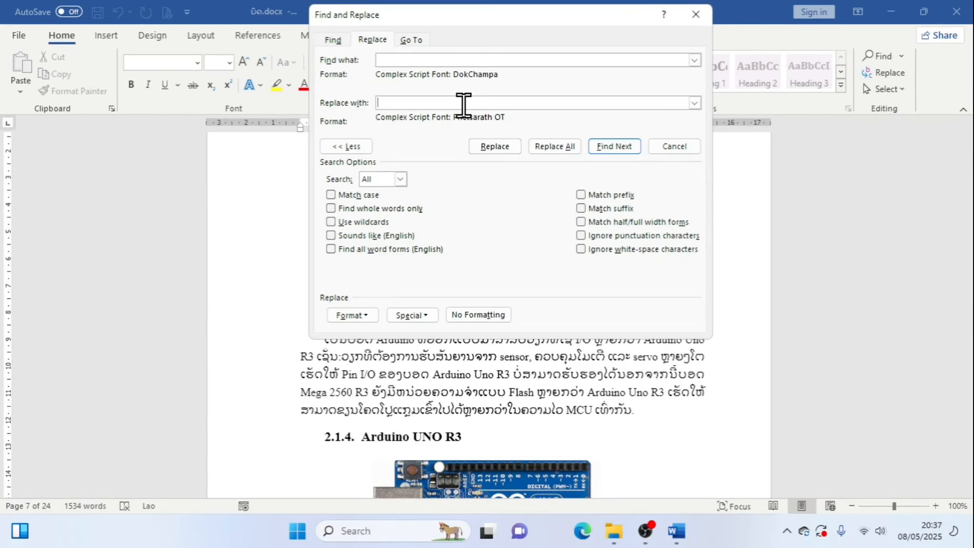
click(461, 104)
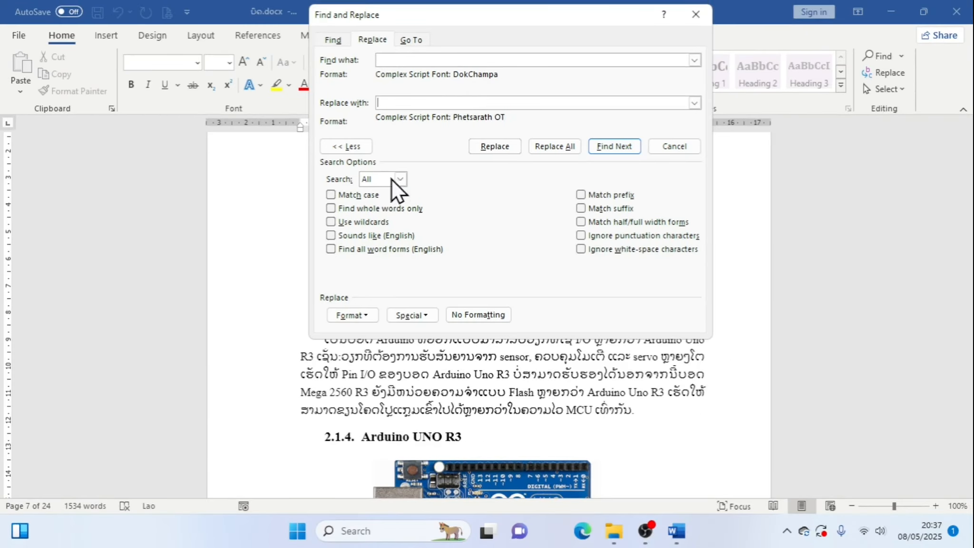
click(374, 312)
click(368, 328)
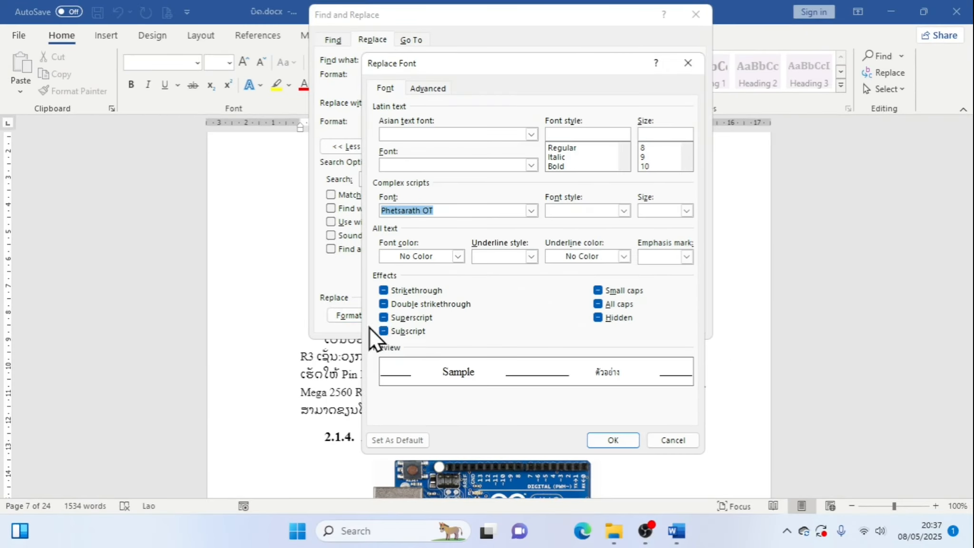
- Set the complex scripts font of the replacement format to Phetsarath OT
key(BackSpace)
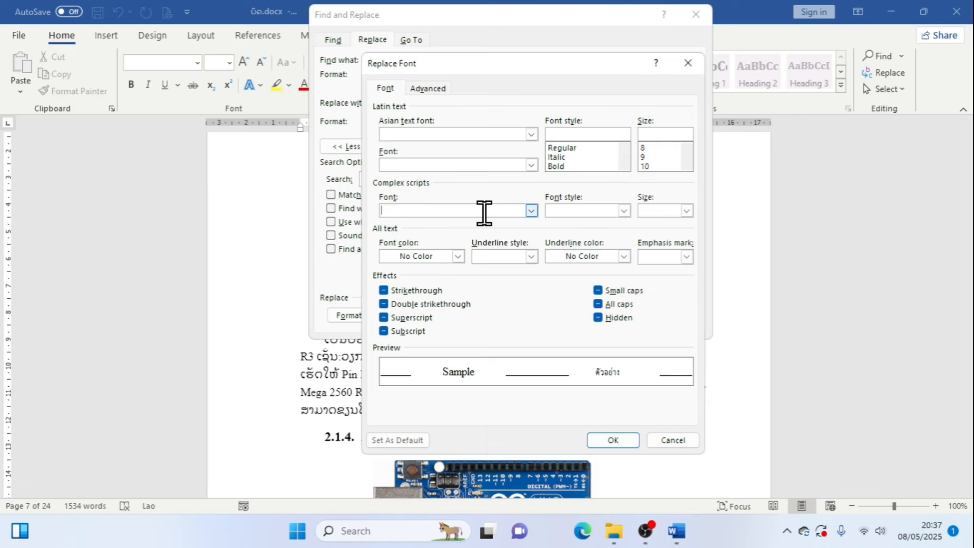
click(531, 211)
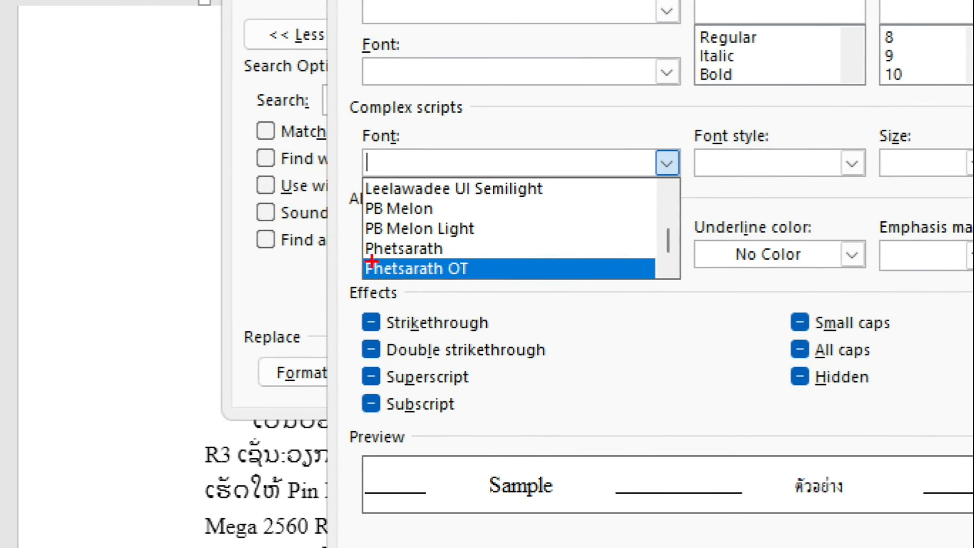
drag(356, 264, 499, 283)
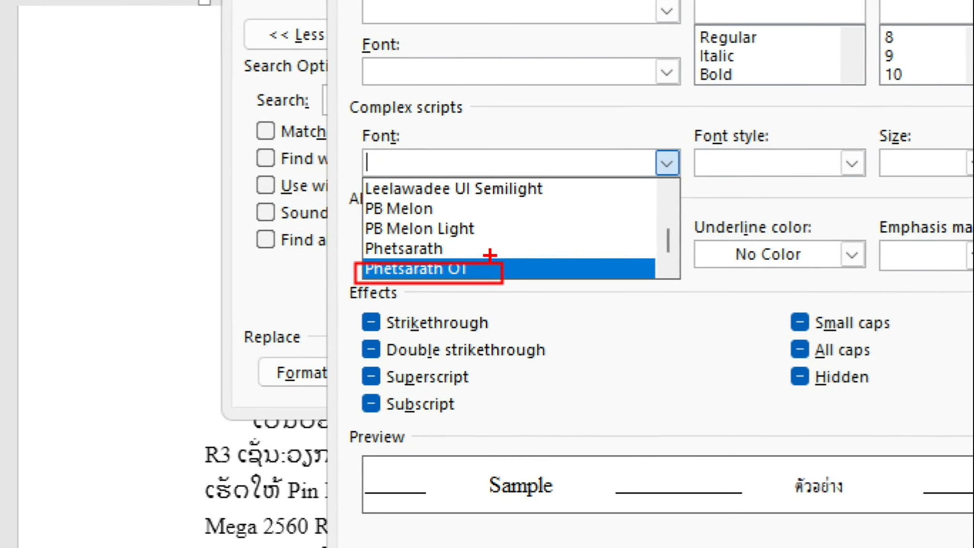
key(Escape)
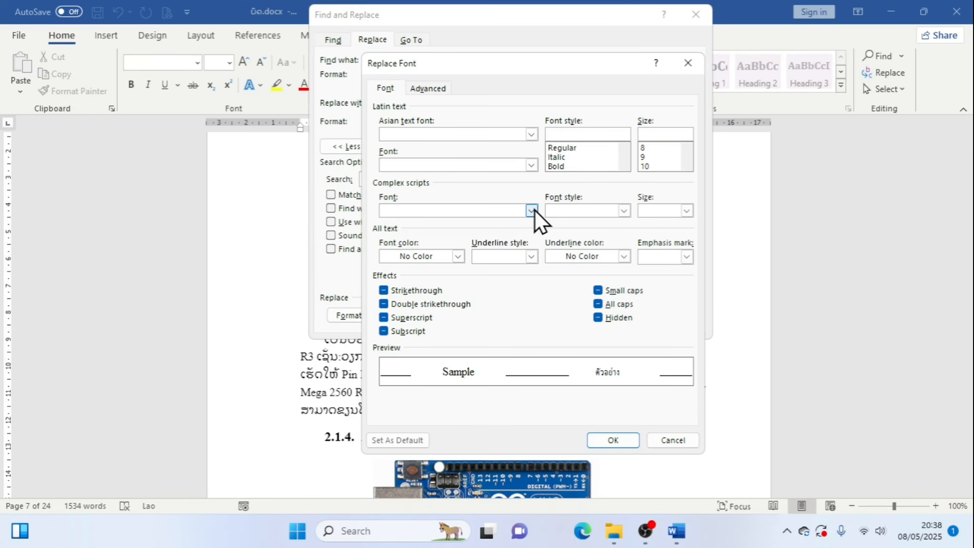
click(531, 210)
scroll(458, 256, down, 15)
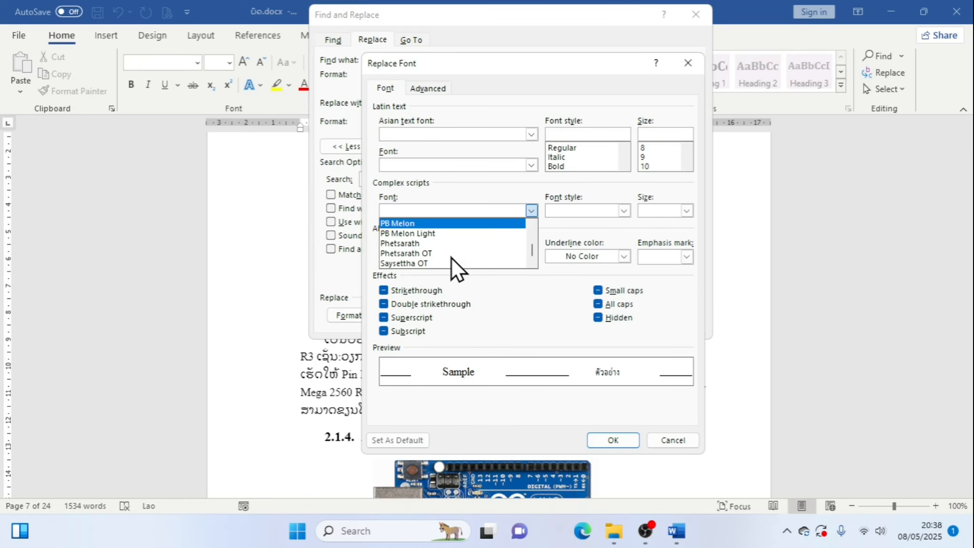
click(436, 252)
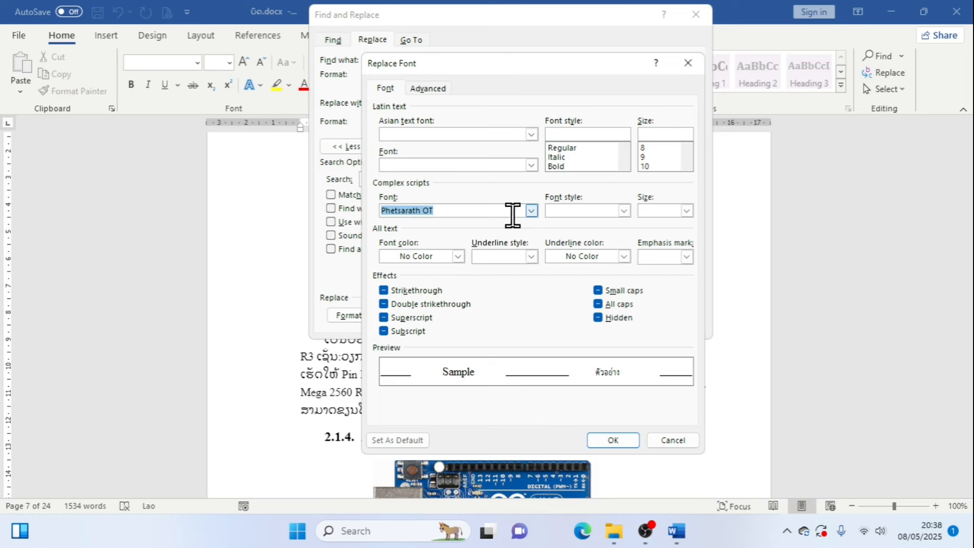
click(625, 436)
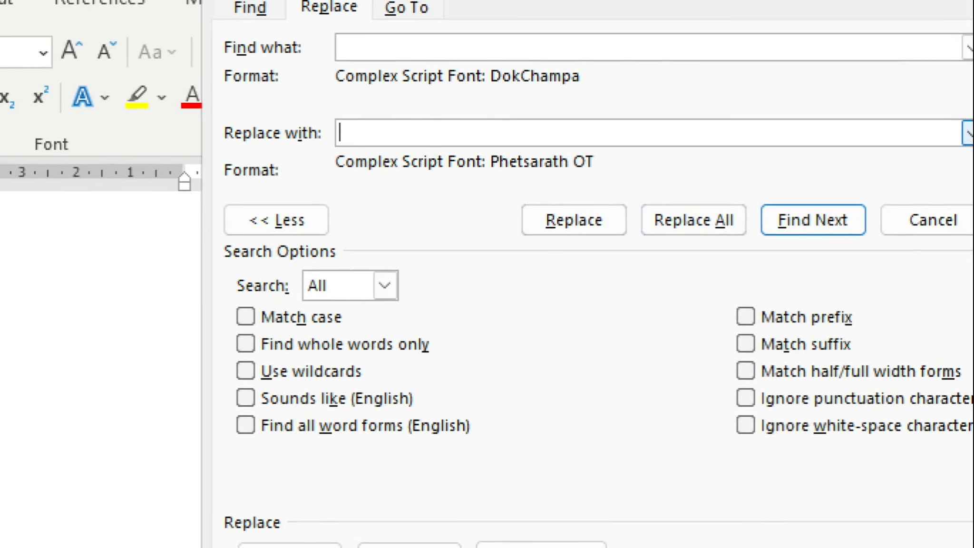
mouse_move(488, 56)
mouse_down()
mouse_move(655, 102)
mouse_move(622, 96)
mouse_up()
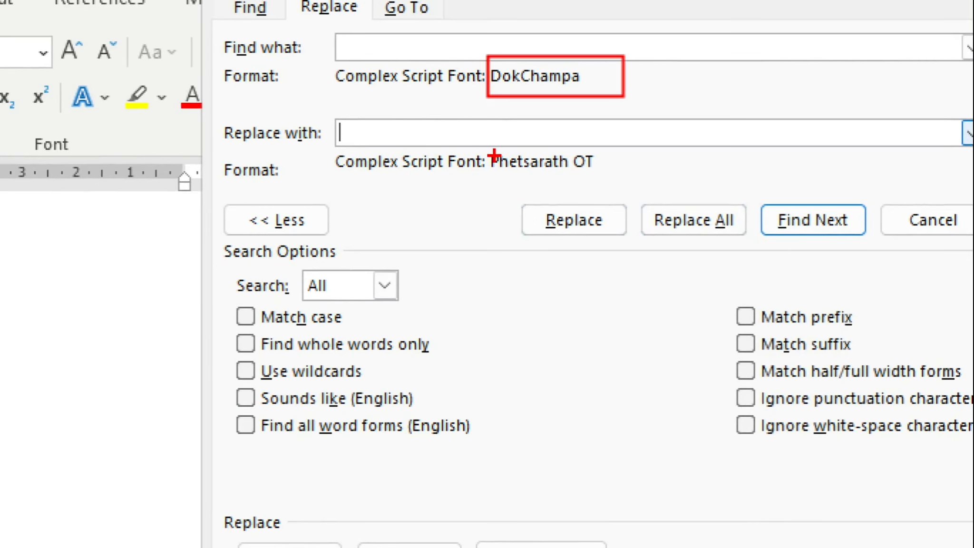
drag(484, 149, 610, 181)
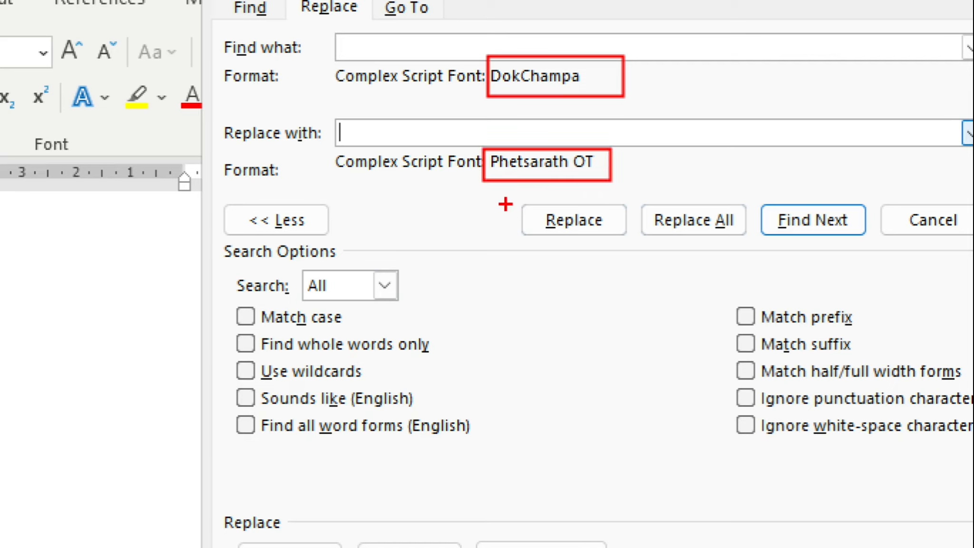
drag(506, 195, 878, 243)
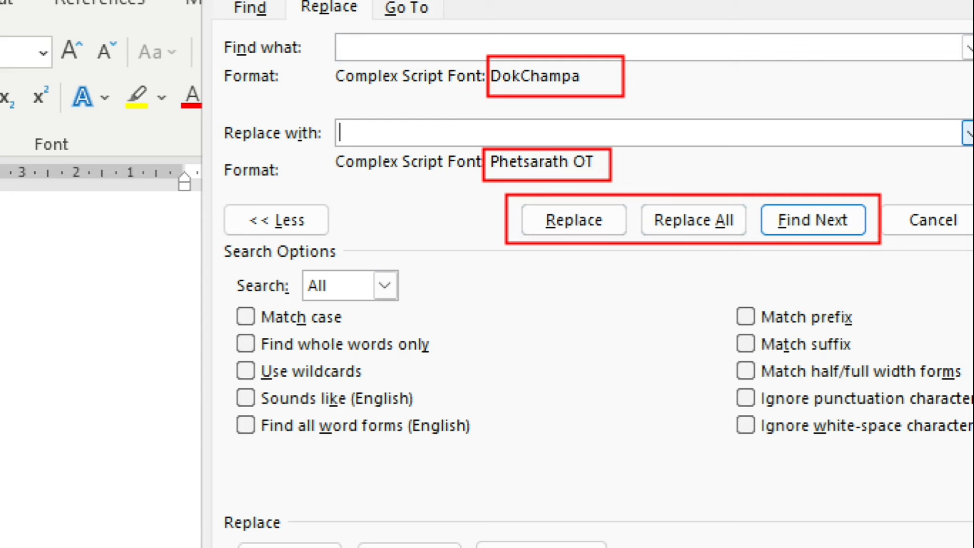
key(e)
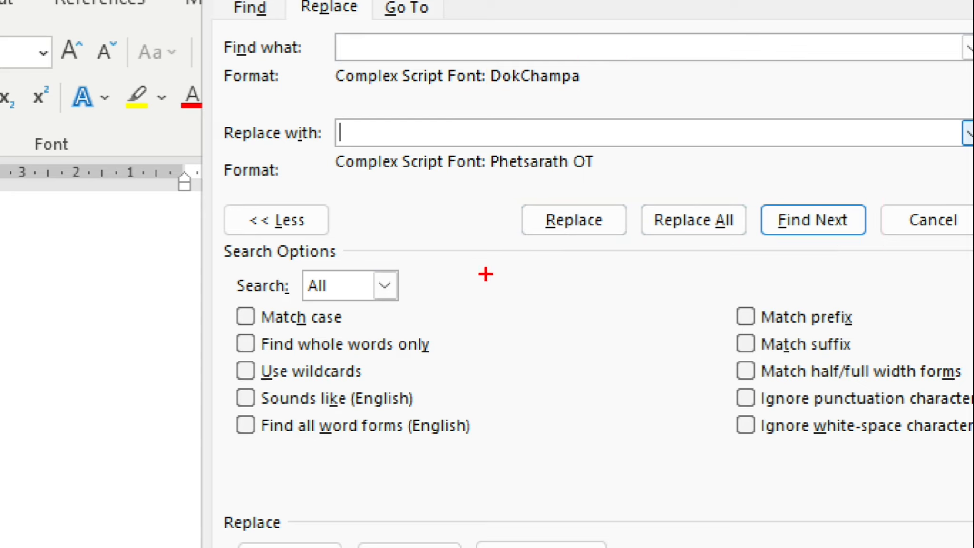
drag(508, 197, 633, 243)
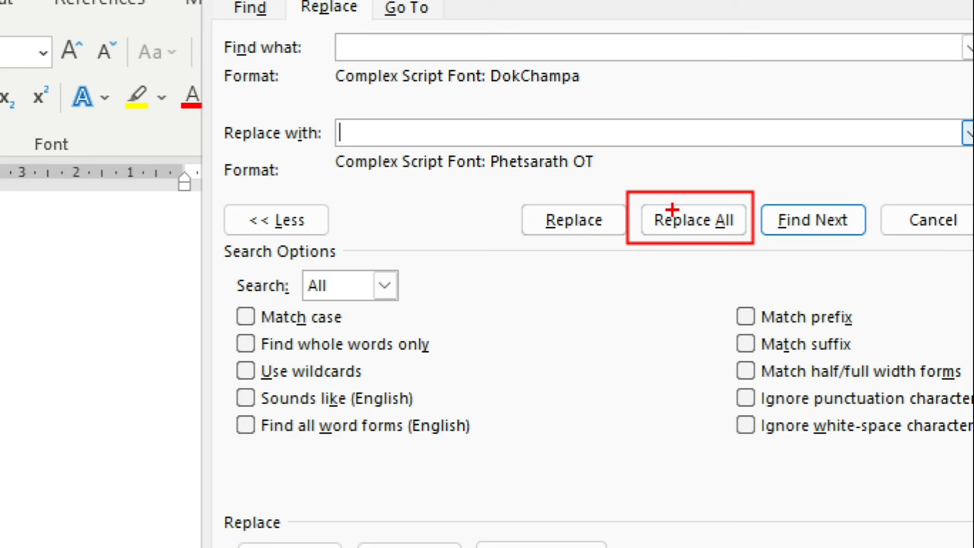
key(e)
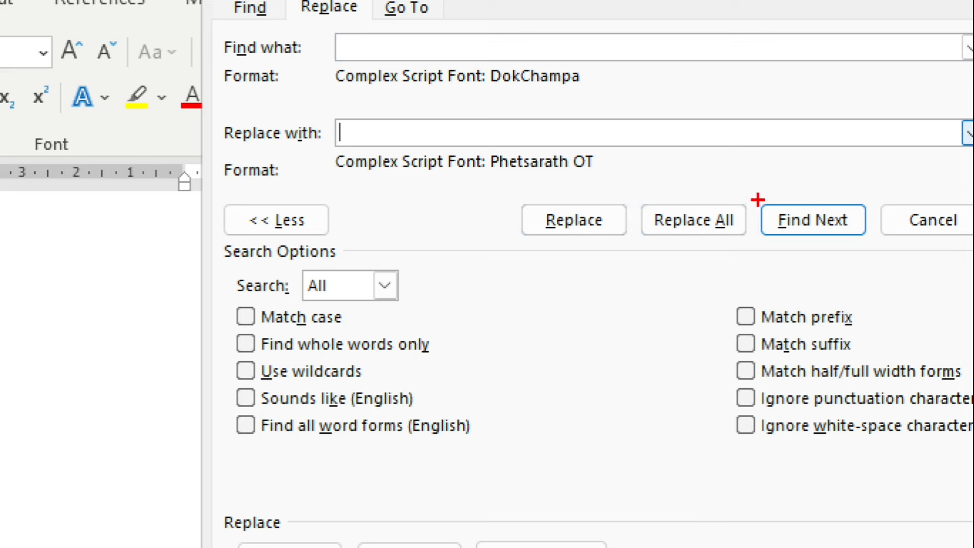
mouse_move(756, 189)
mouse_down()
mouse_move(835, 281)
mouse_move(879, 246)
mouse_up()
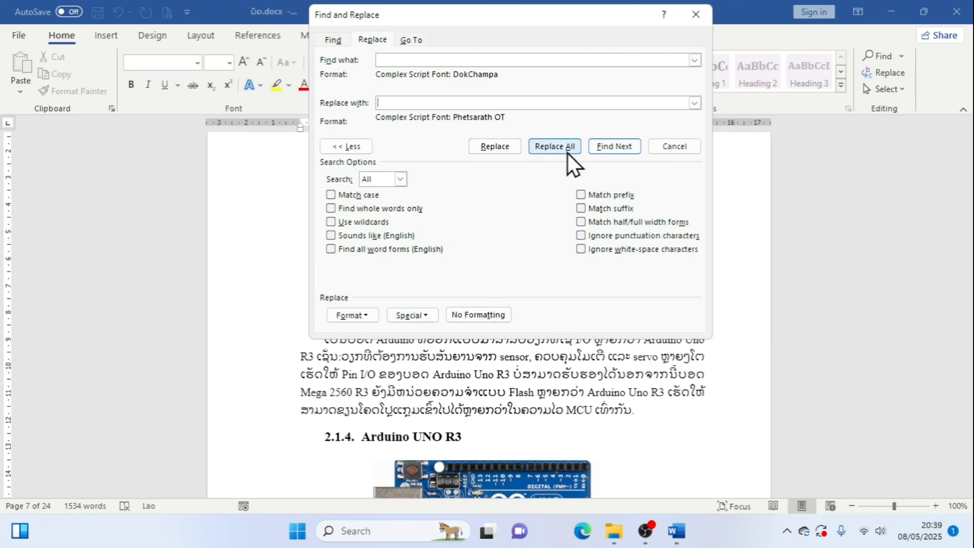
- Replace the DokChampa font with Phetsarath OT throughout the document and close Find and Replace
click(562, 145)
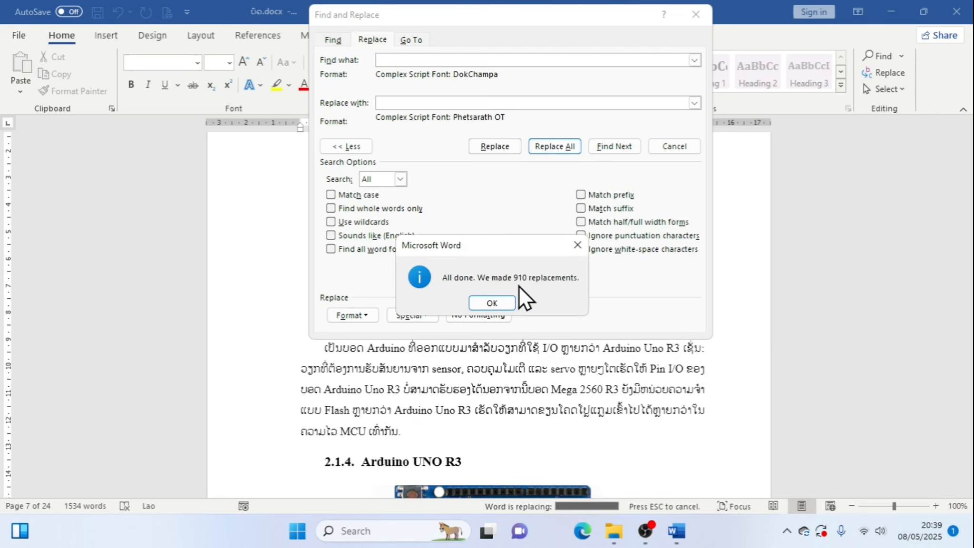
click(507, 301)
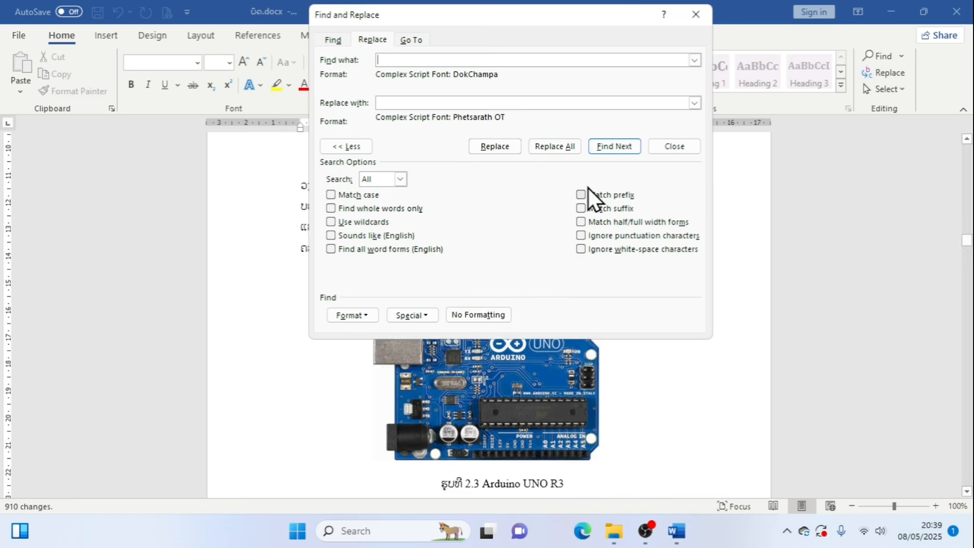
click(696, 15)
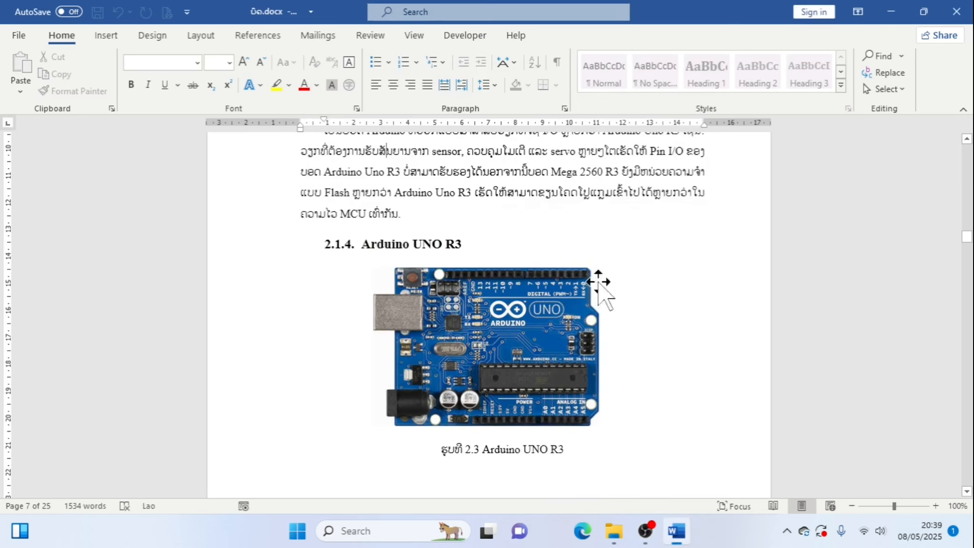
- Check the font of the Lao text in the paragraph below the figure 2.2 caption
scroll(601, 278, up, 5)
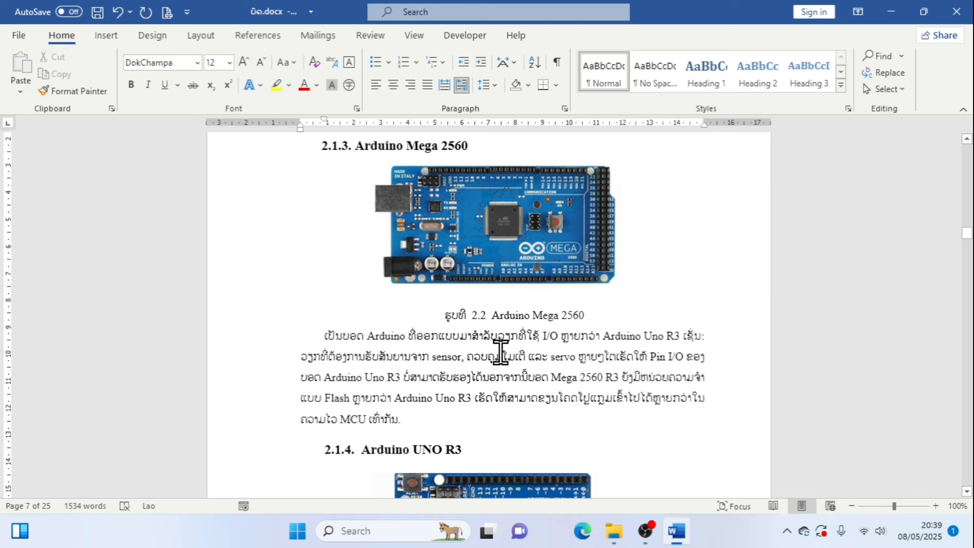
click(343, 356)
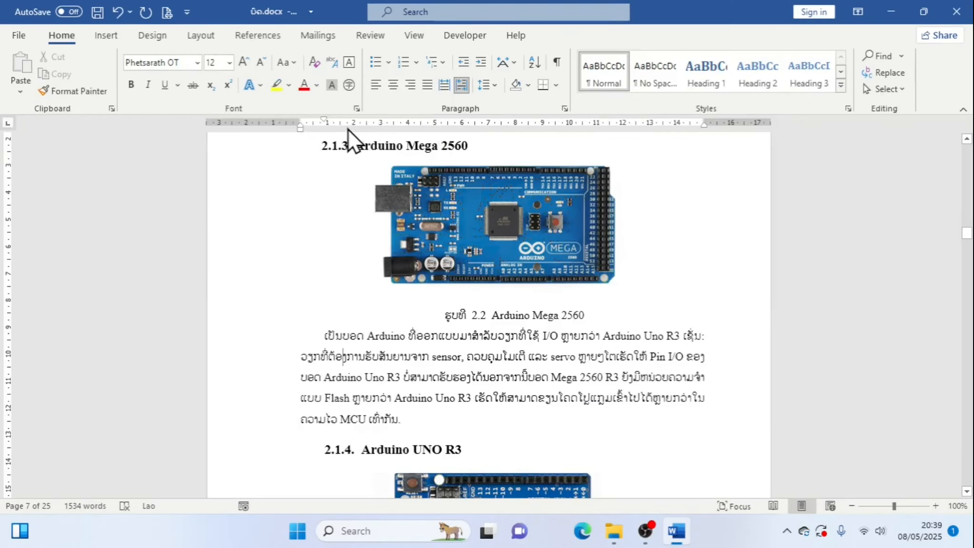
- Check the font and style of headings 2.1.3, 2.1 and 2.1.2
click(589, 235)
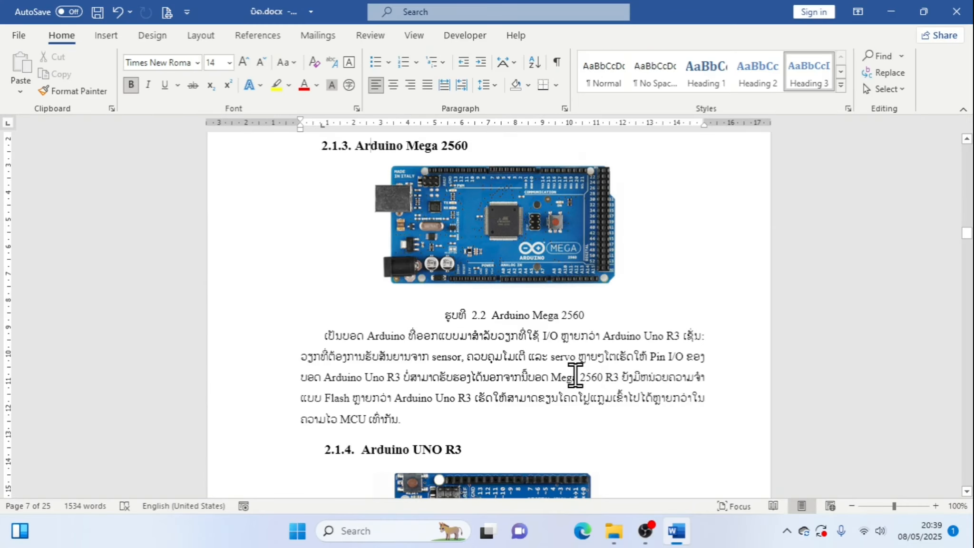
scroll(576, 375, up, 15)
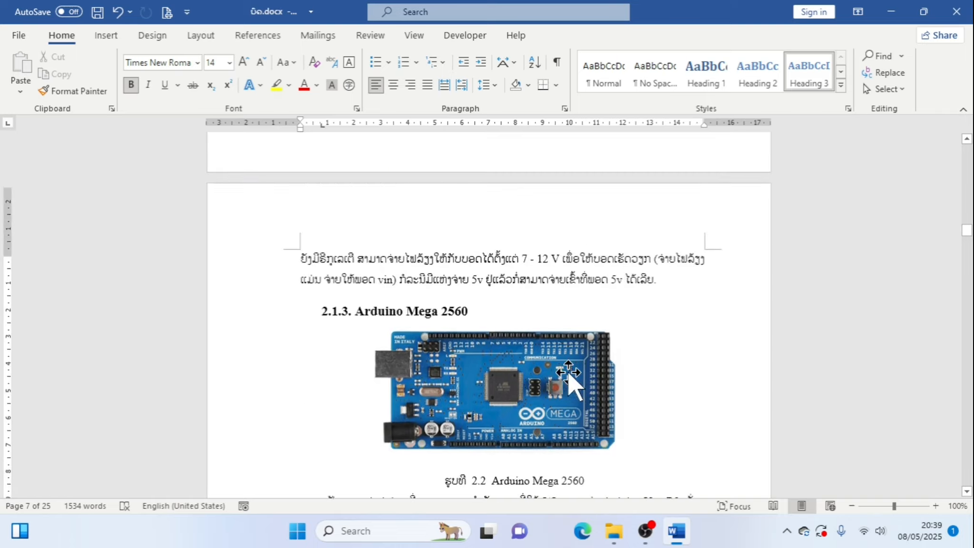
scroll(572, 374, up, 15)
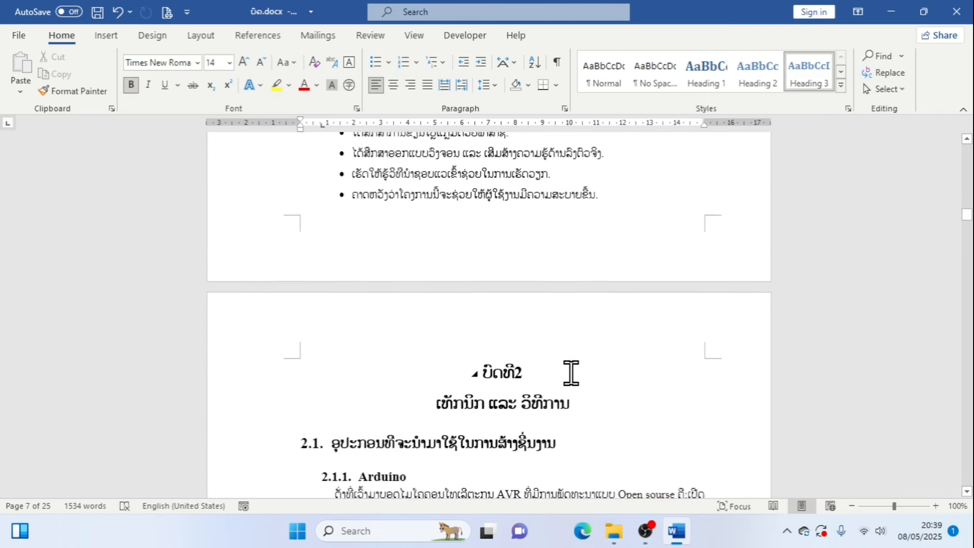
scroll(452, 394, down, 5)
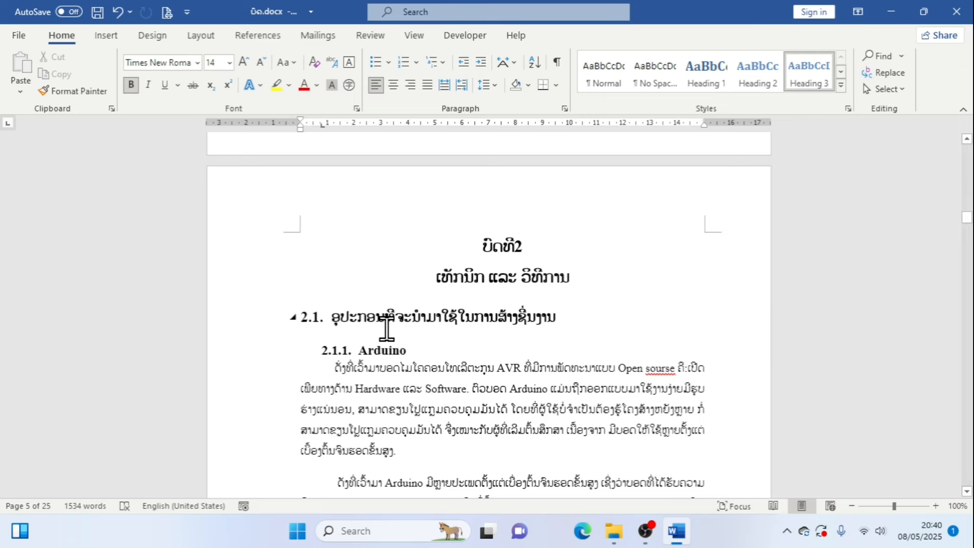
click(317, 321)
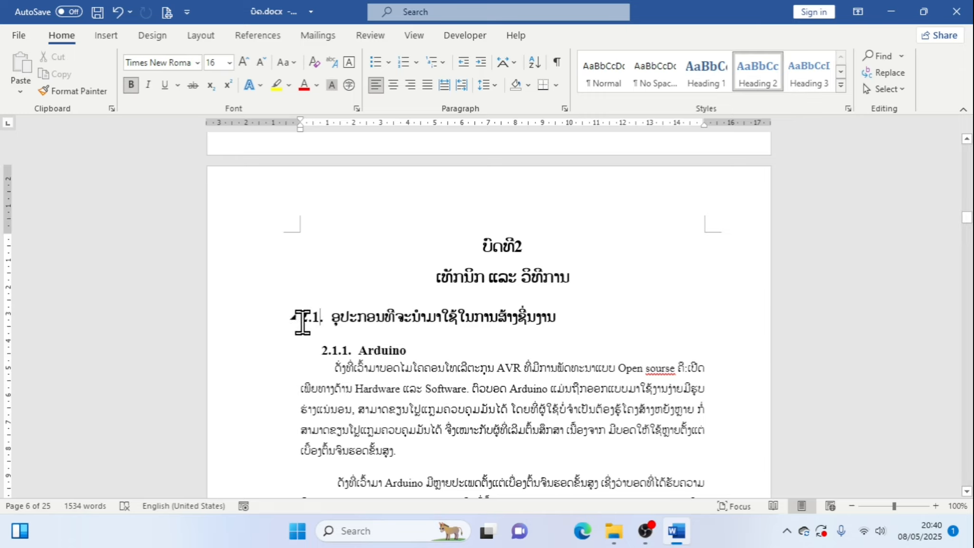
scroll(358, 345, down, 3)
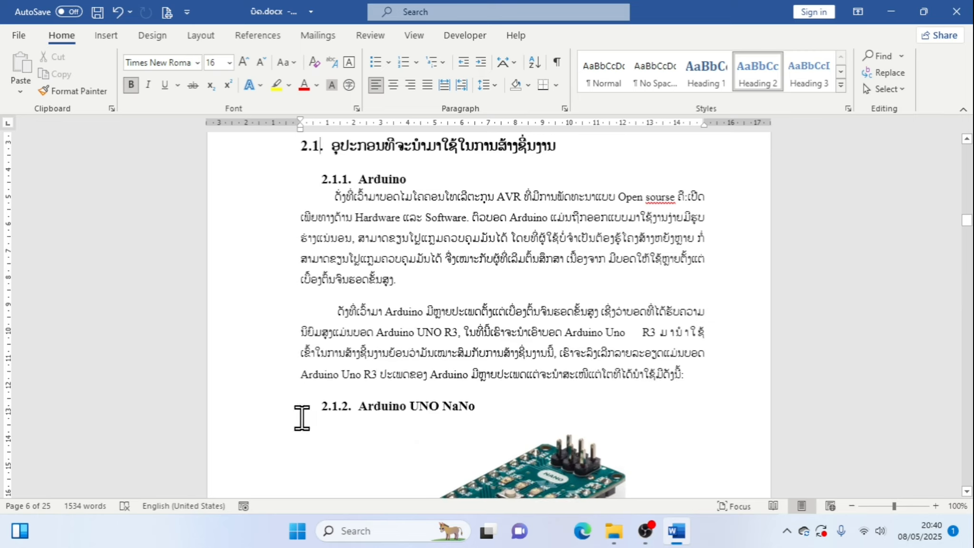
click(323, 406)
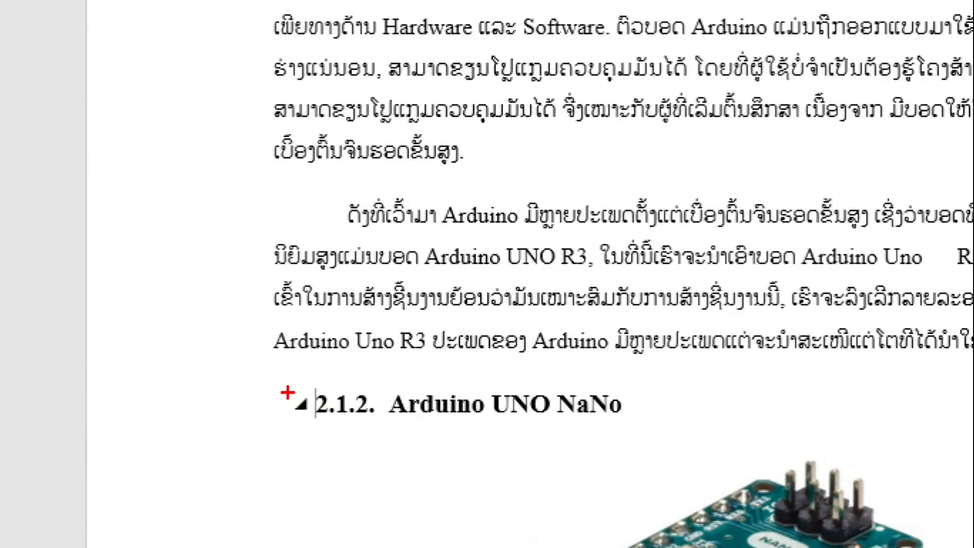
- Collapse the content under heading 2.1.2 and undo the collapse
drag(307, 398, 321, 414)
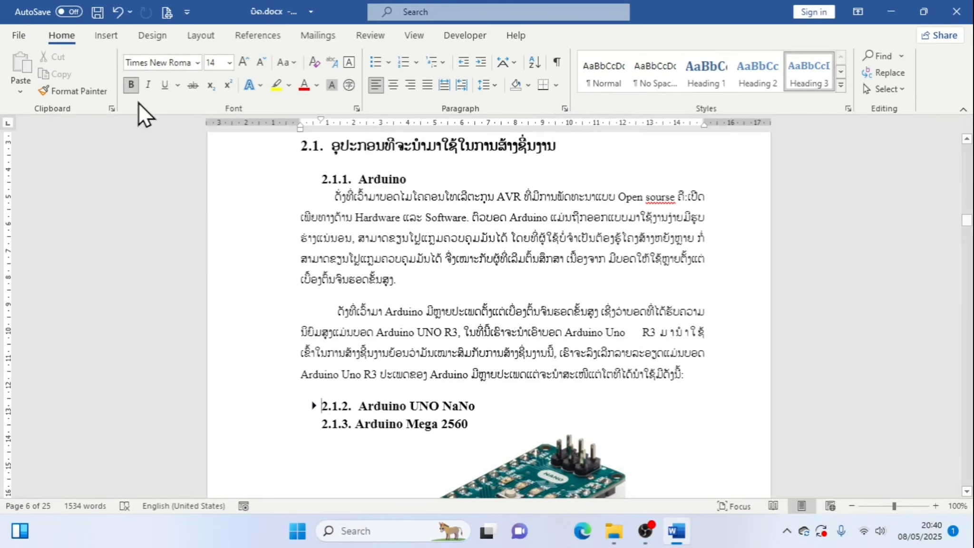
click(117, 12)
click(275, 405)
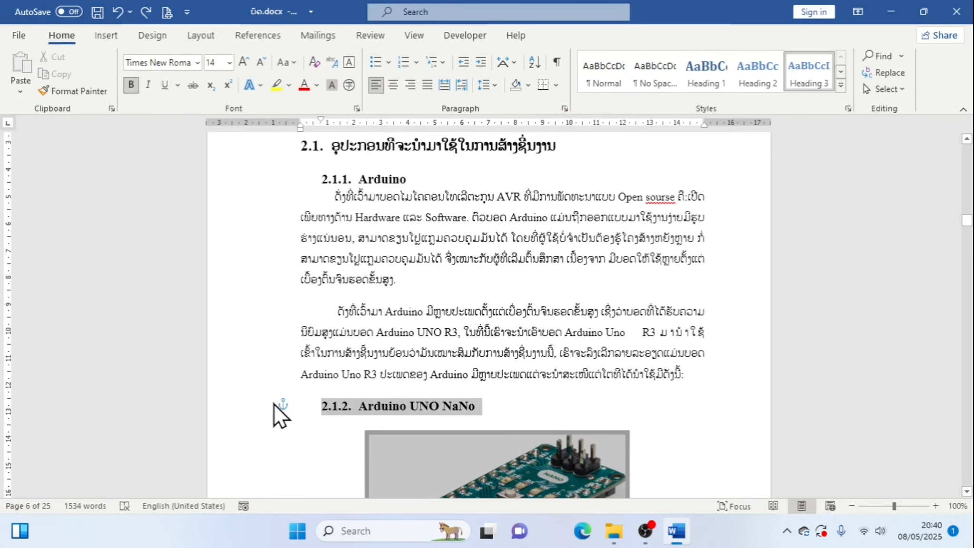
click(269, 413)
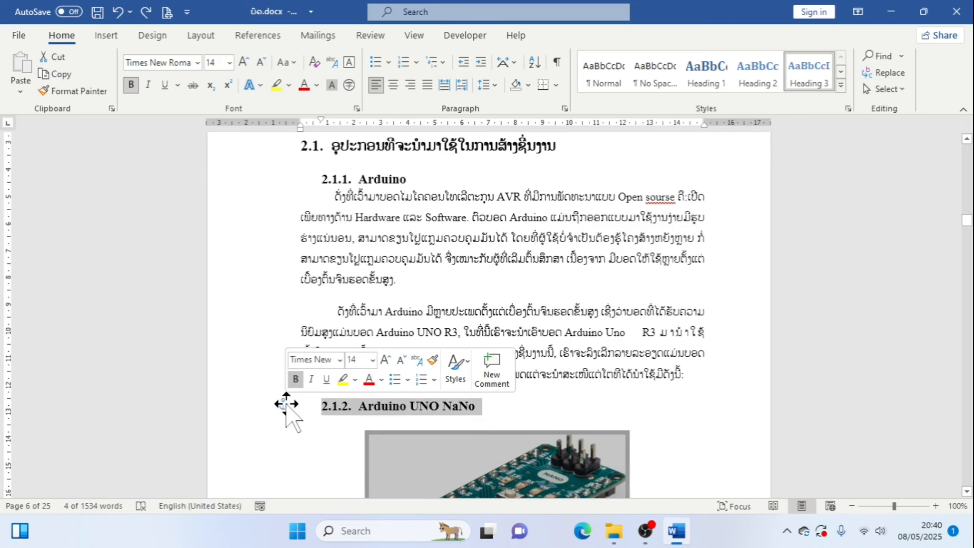
- Apply the Normal style to the "2.1.2. Arduino UNO NaNo" heading and format its text as 14 pt bold
click(487, 406)
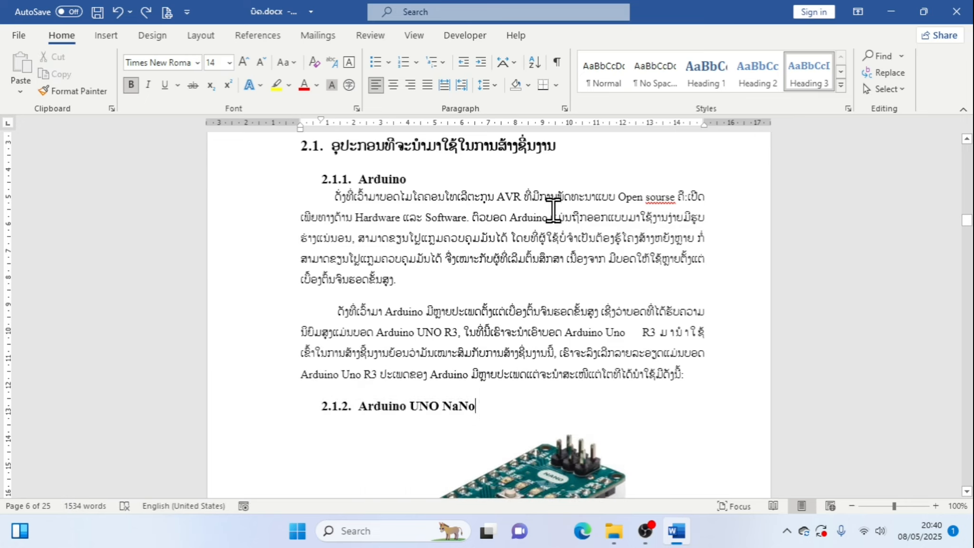
click(594, 81)
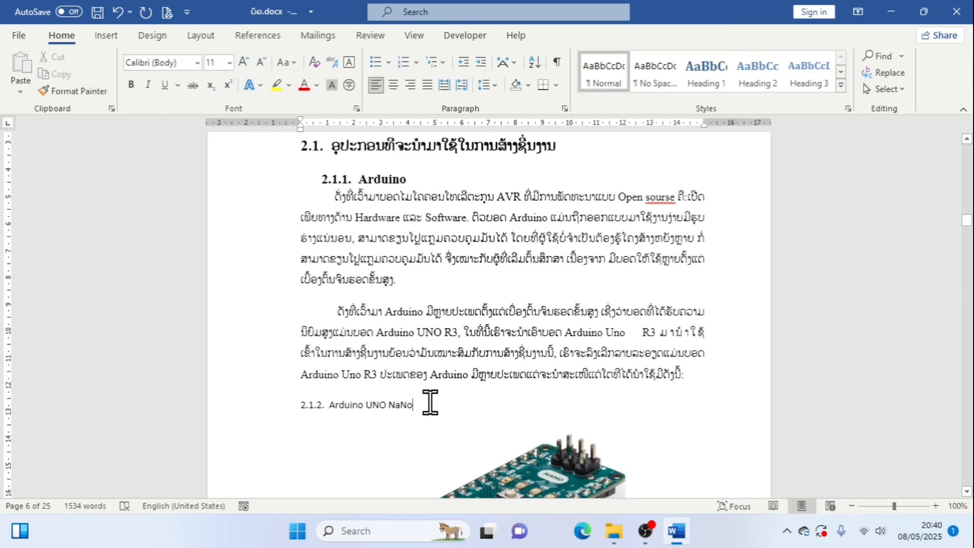
click(217, 402)
click(301, 407)
drag(300, 407, 410, 402)
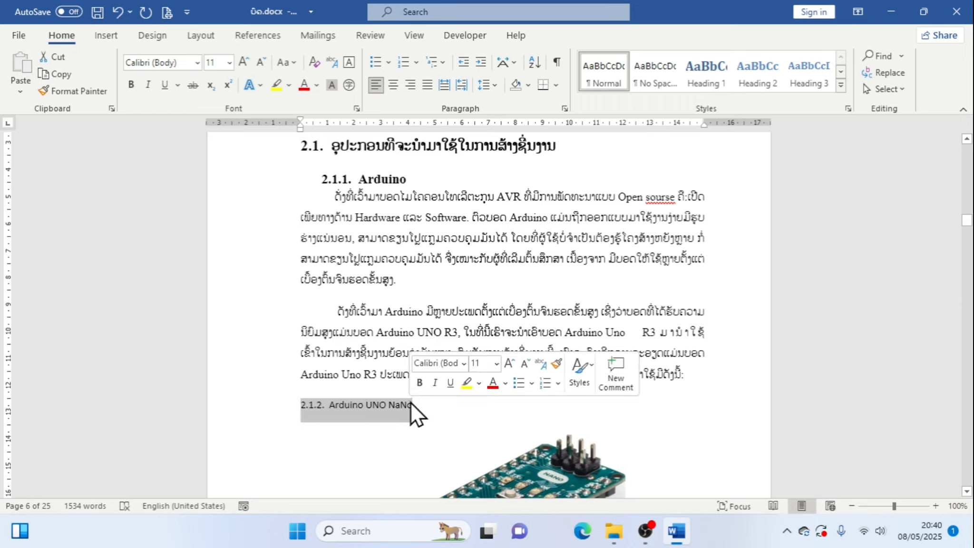
click(247, 62)
click(246, 62)
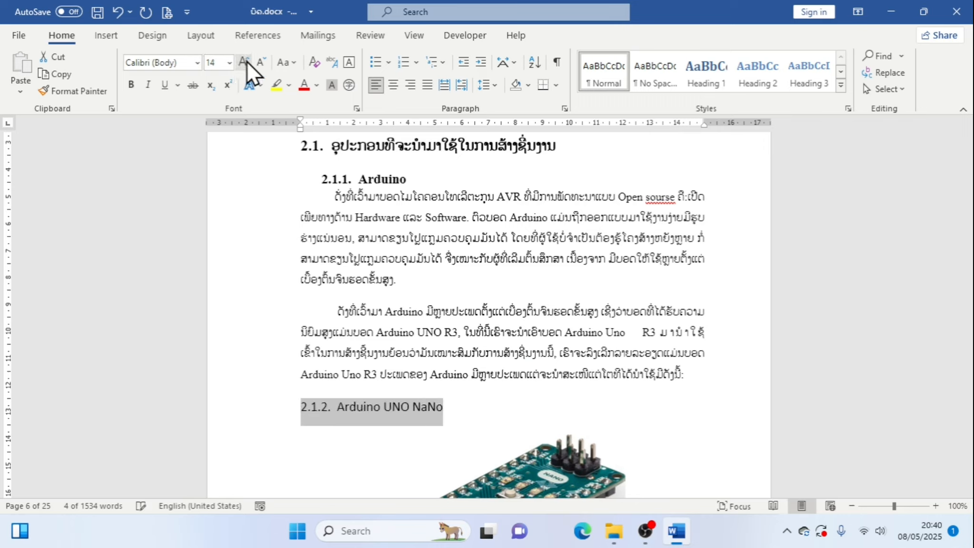
click(131, 85)
click(296, 408)
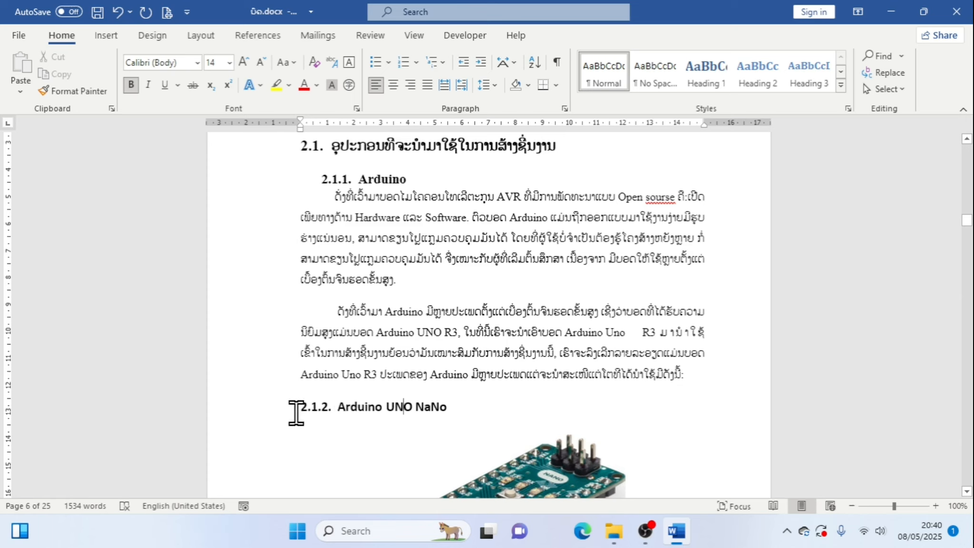
- Check the font, size and style used by the "2.1.1. Arduino" heading
scroll(445, 401, down, 1)
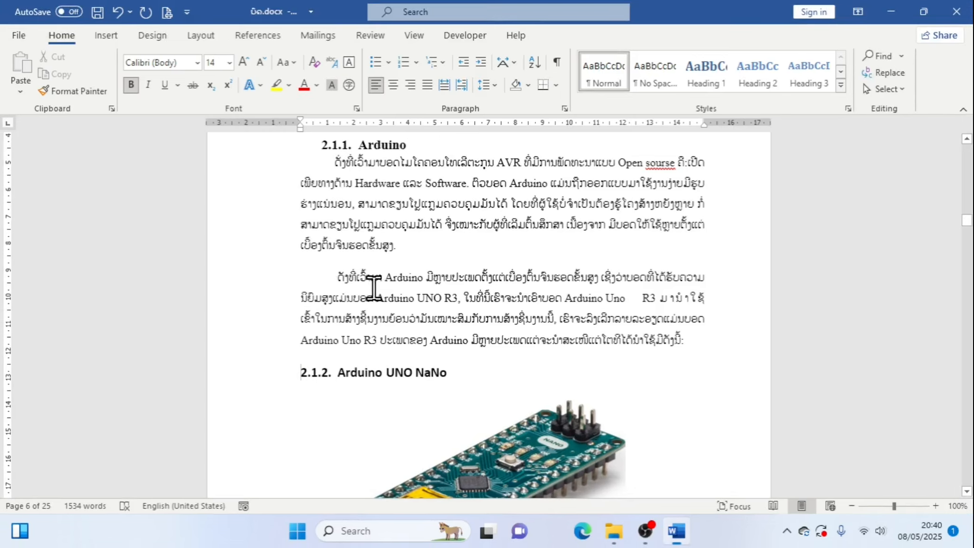
click(318, 145)
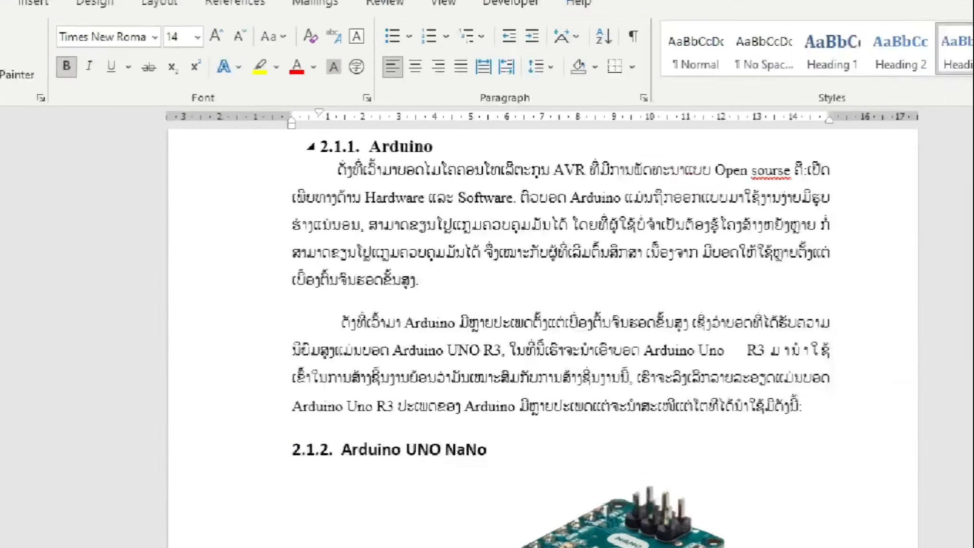
drag(298, 137, 325, 161)
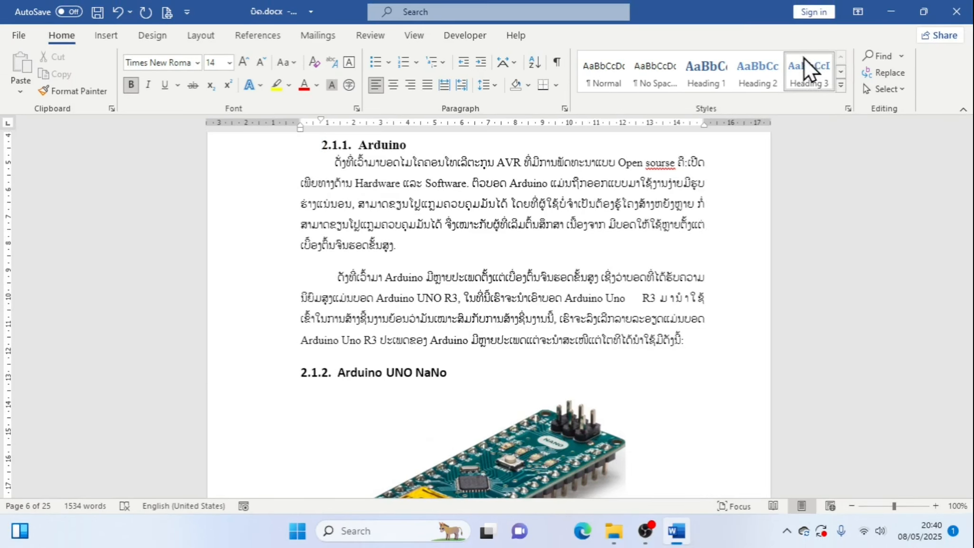
- Apply the Heading 3 style to the "2.1.2. Arduino UNO NaNo" line and select its text
click(394, 373)
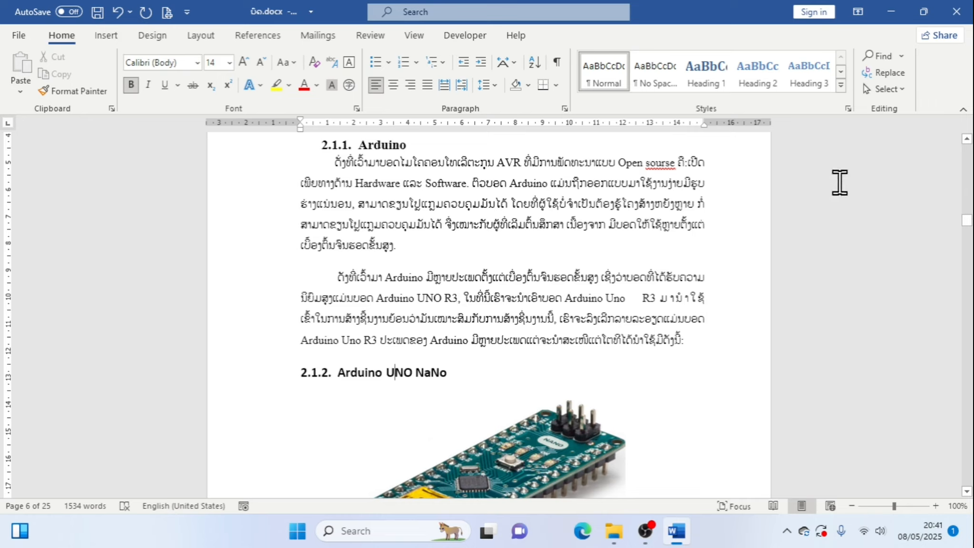
click(811, 80)
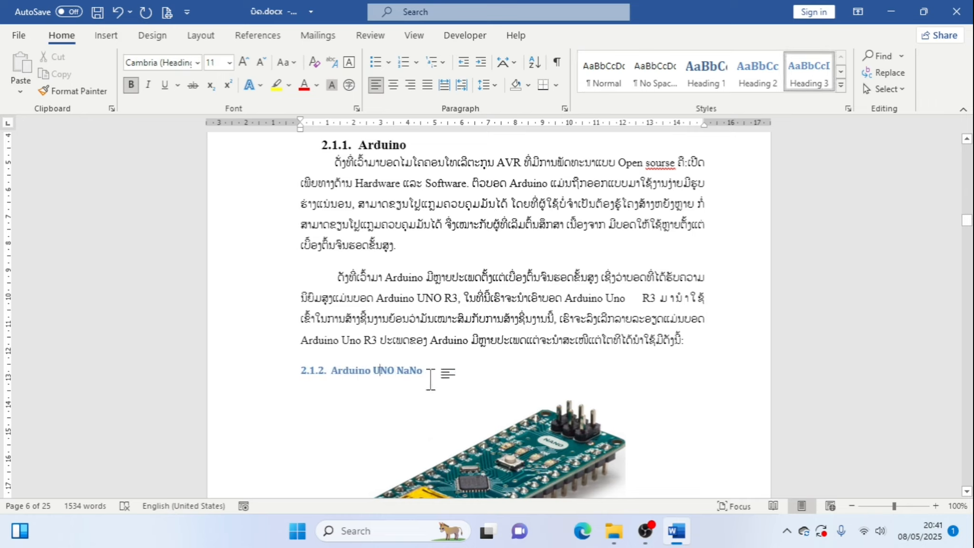
drag(426, 374, 371, 387)
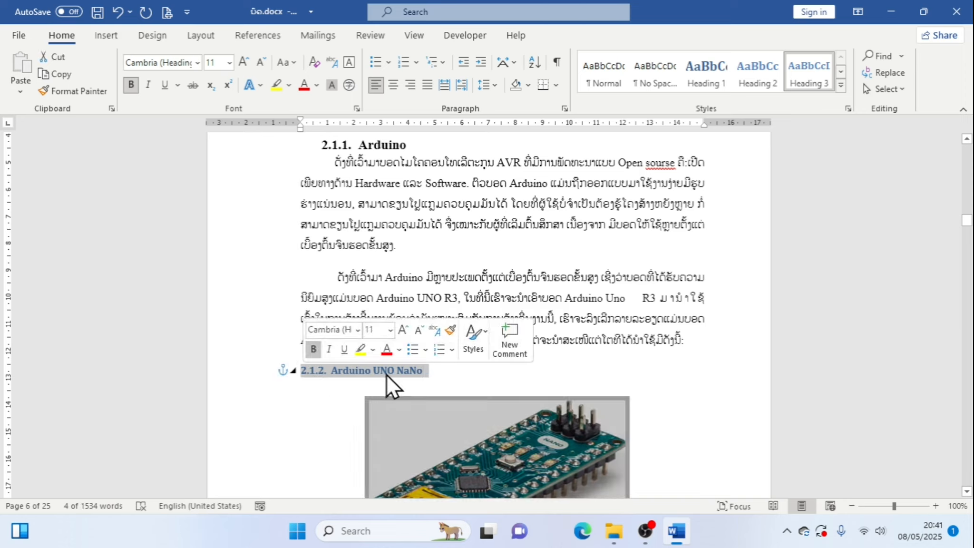
click(386, 374)
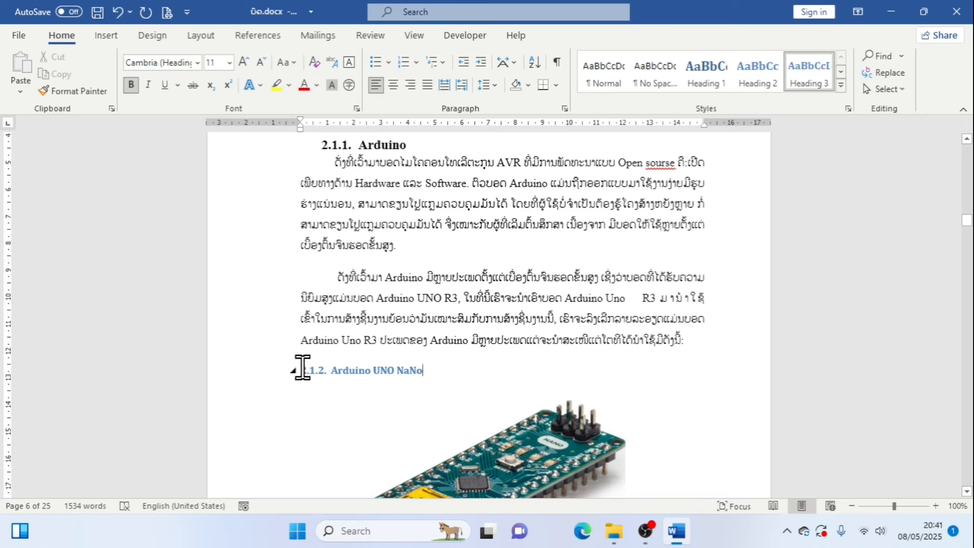
drag(304, 370, 416, 368)
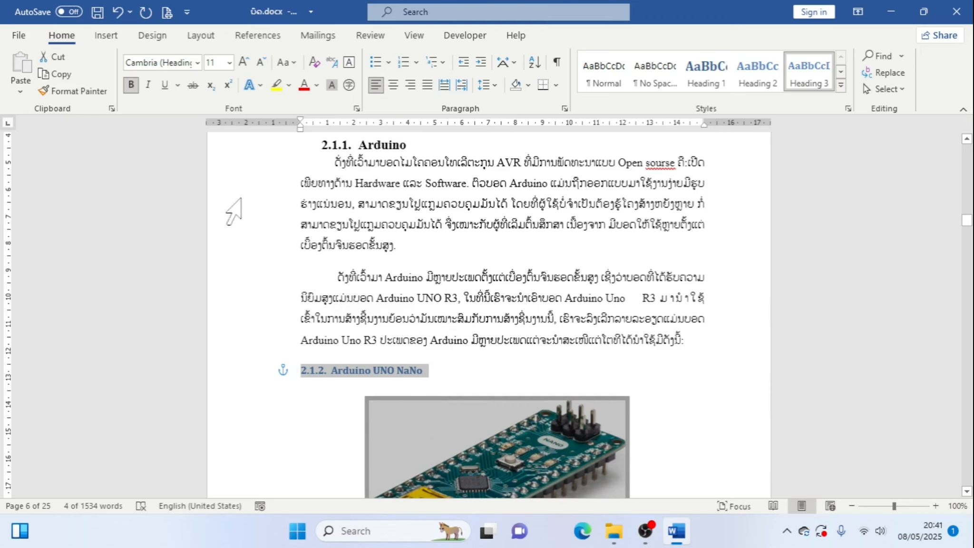
- Undo the Heading 3 style on the 2.1.2 line, keeping its text bold
click(119, 13)
click(120, 14)
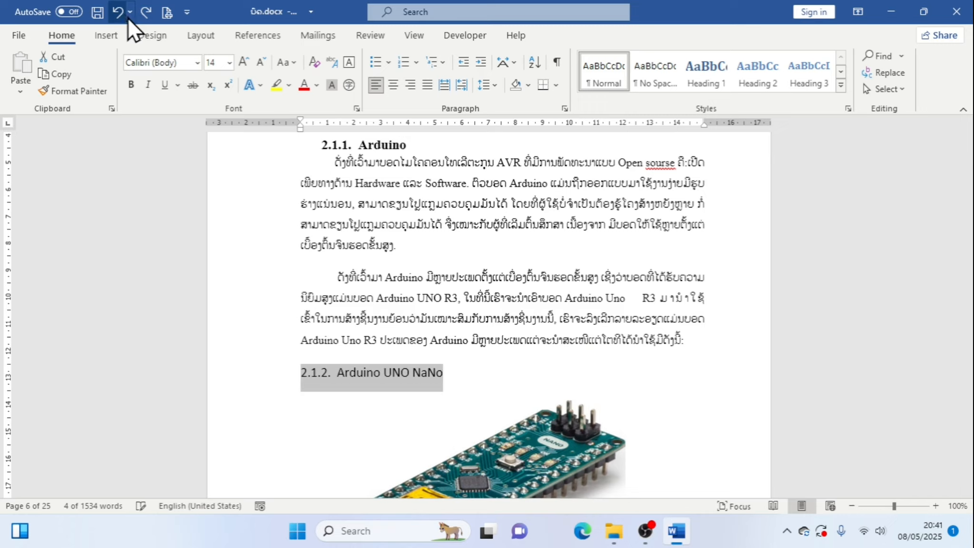
click(137, 22)
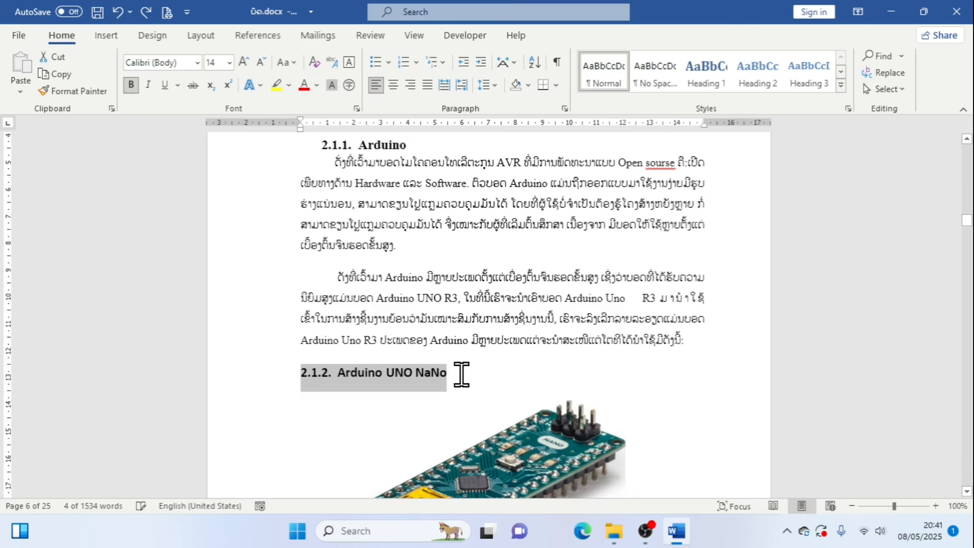
click(446, 385)
- Try to copy heading 2.1.1's formatting to a single word of the 2.1.2 line with Format Painter, and undo it
scroll(376, 385, up, 1)
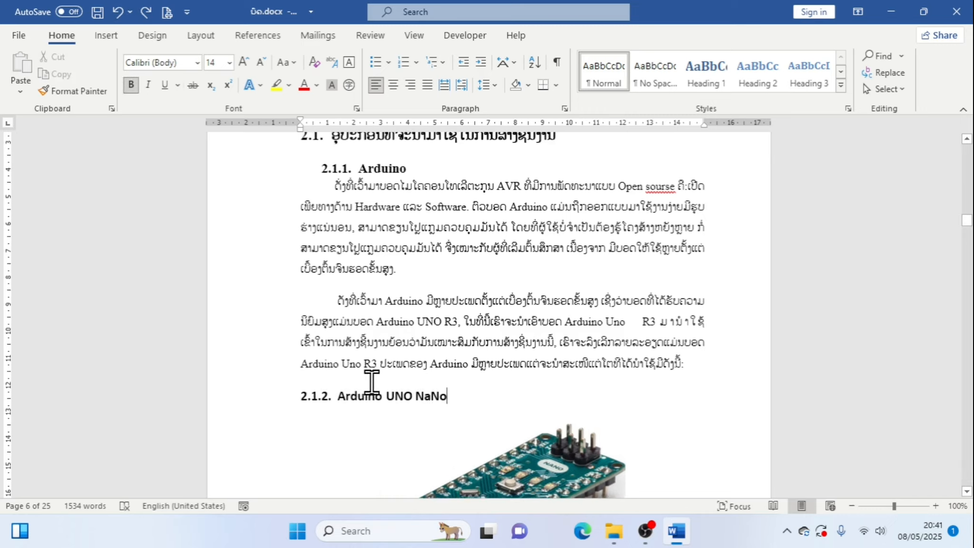
click(332, 179)
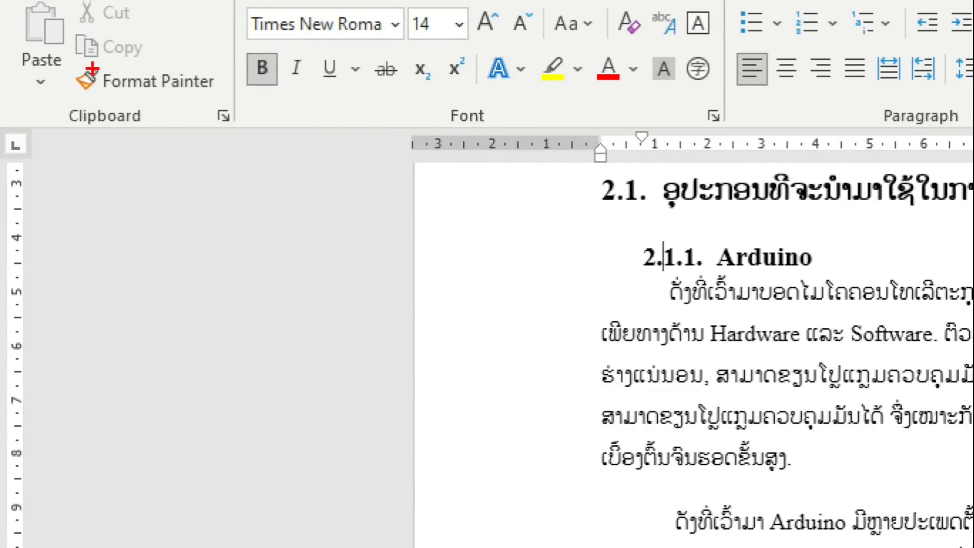
drag(98, 43, 215, 102)
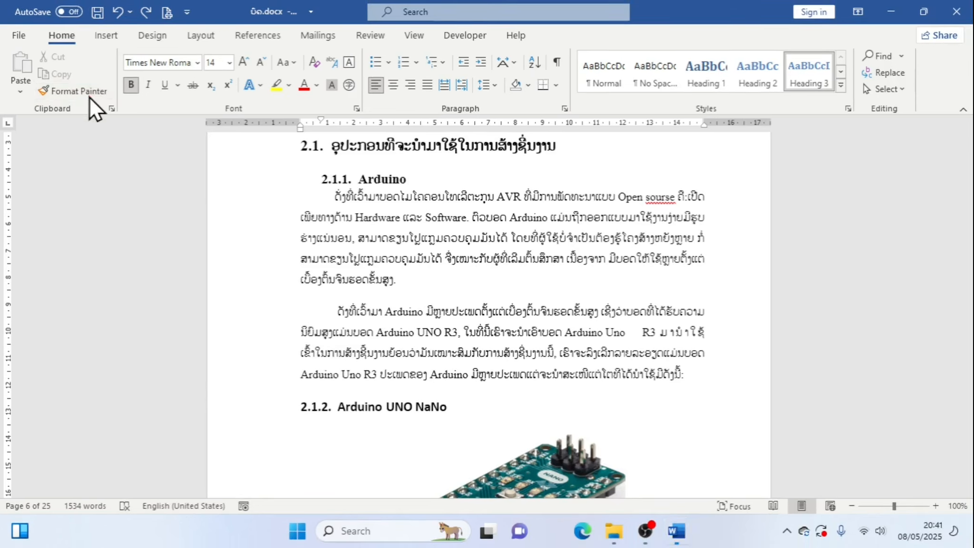
click(164, 82)
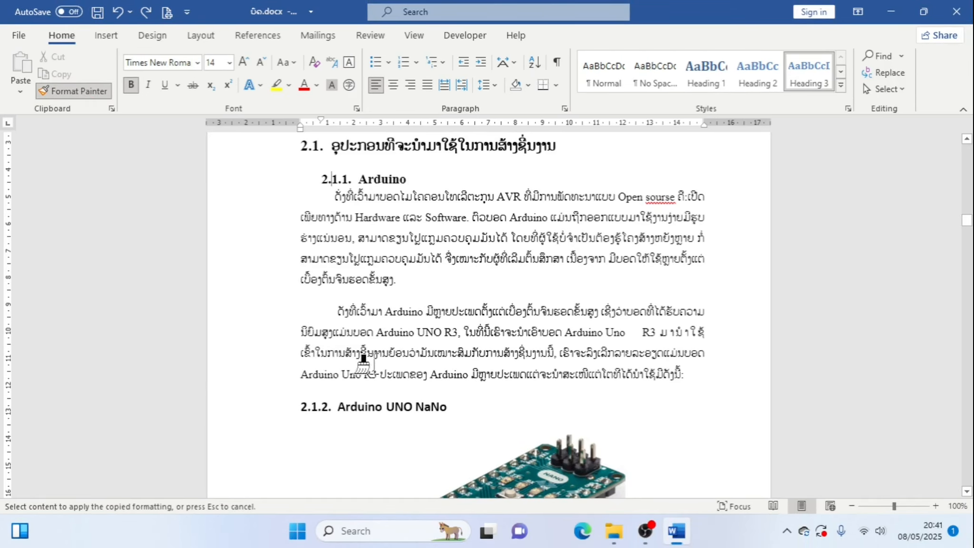
click(370, 409)
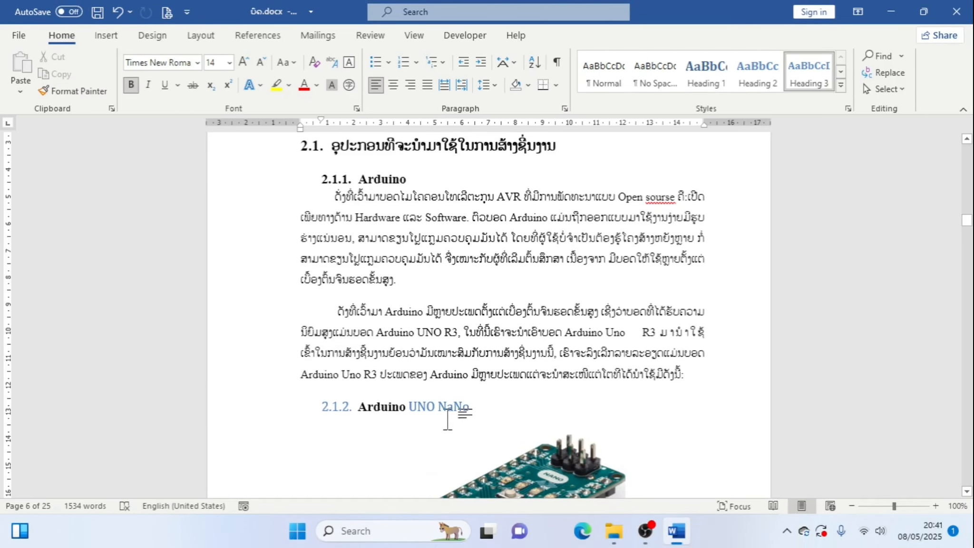
click(335, 407)
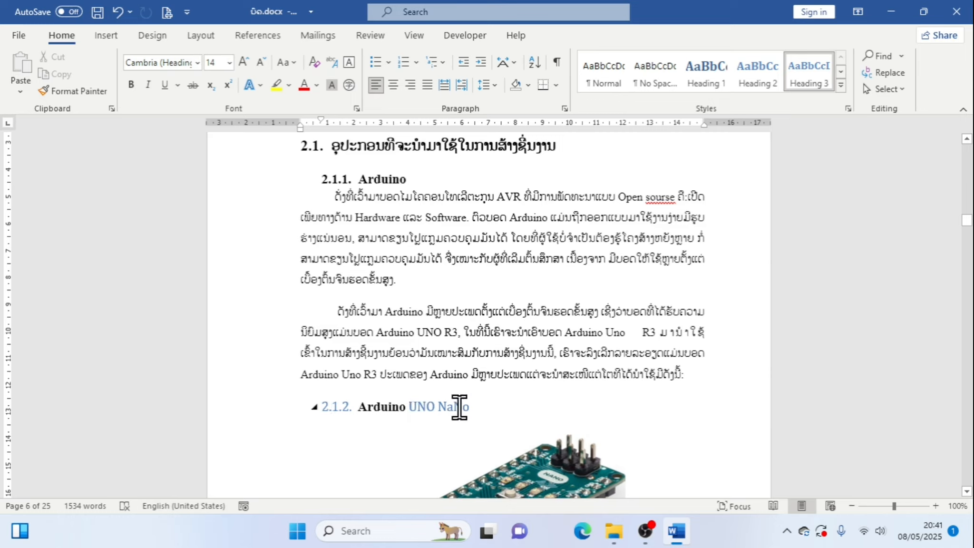
click(117, 11)
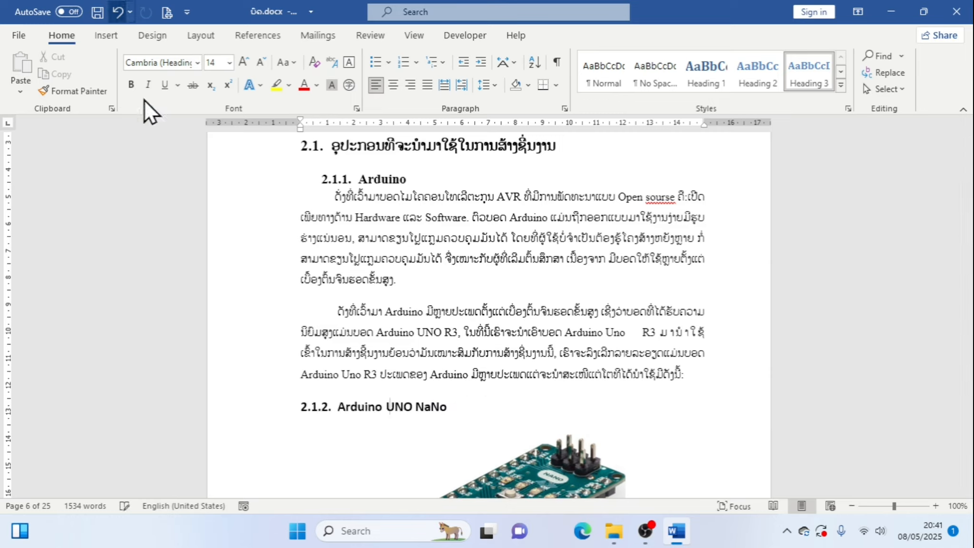
- Copy the formatting of heading 2.1.1 onto the entire "2.1.2. Arduino UNO NaNo" line with Format Painter
click(386, 179)
click(86, 95)
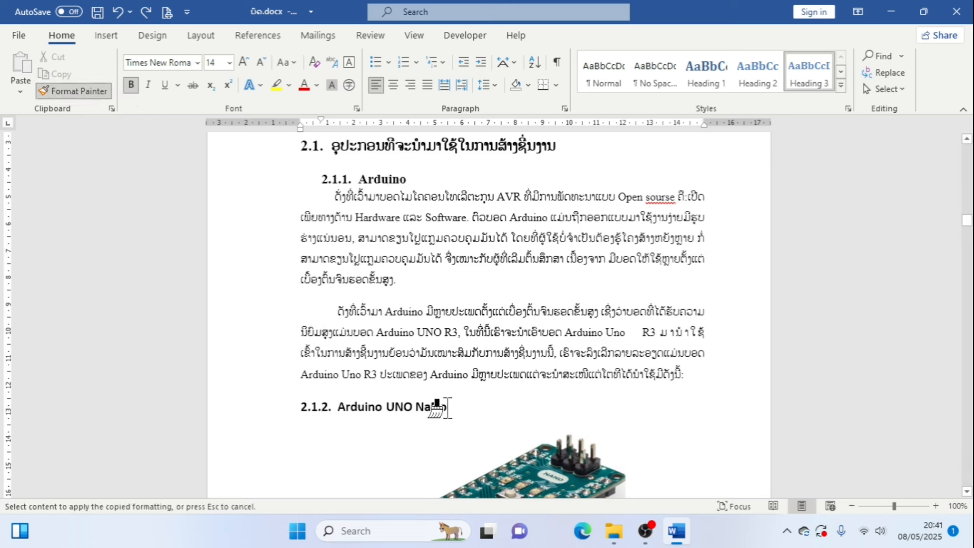
drag(436, 408, 311, 399)
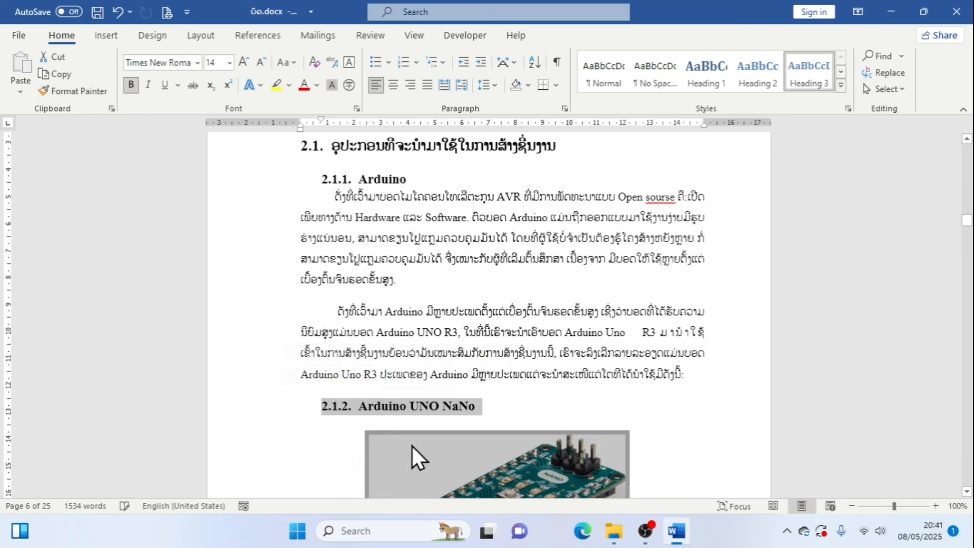
click(431, 408)
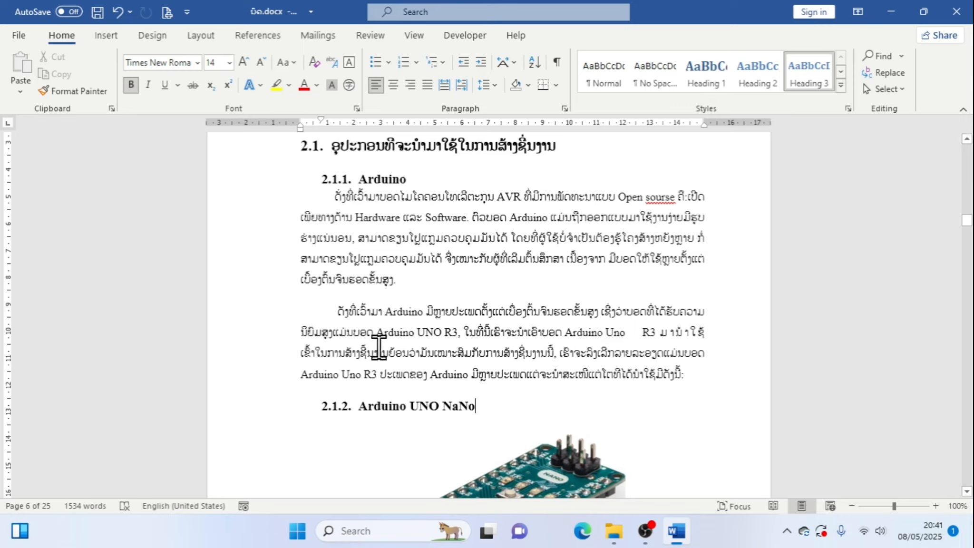
- Compare the formatting of heading "2.1.1. Arduino" with that of heading "2.1.2. Arduino UNO NaNo"
click(373, 180)
scroll(412, 389, down, 2)
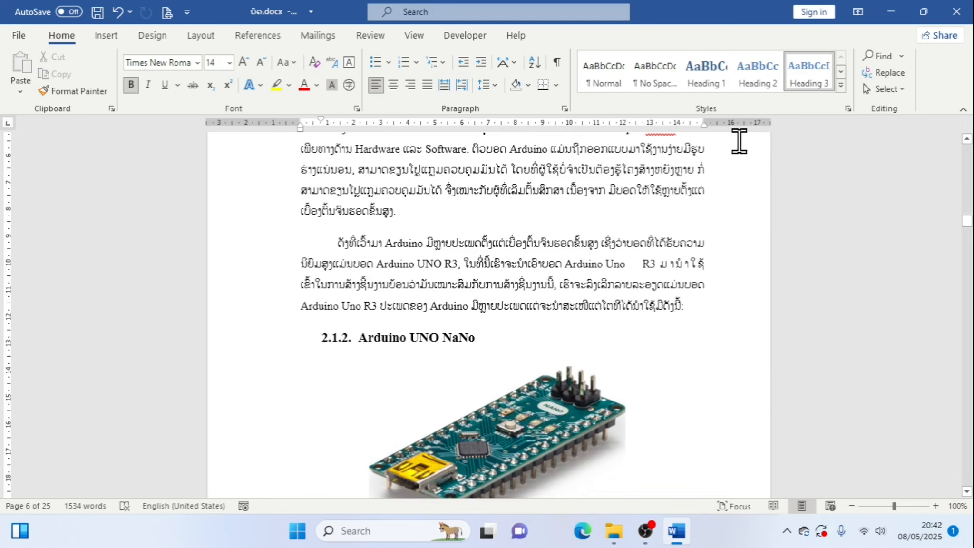
scroll(431, 359, down, 2)
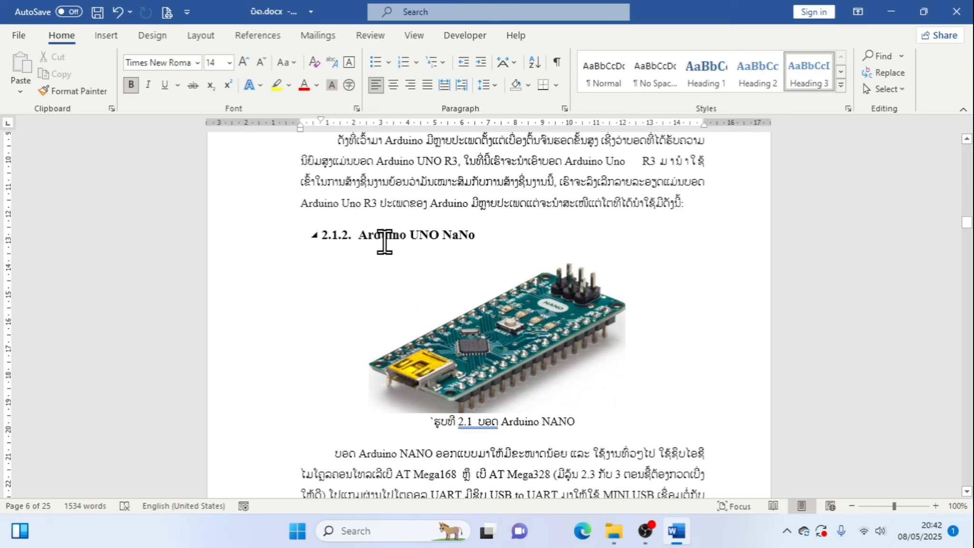
scroll(402, 269, up, 5)
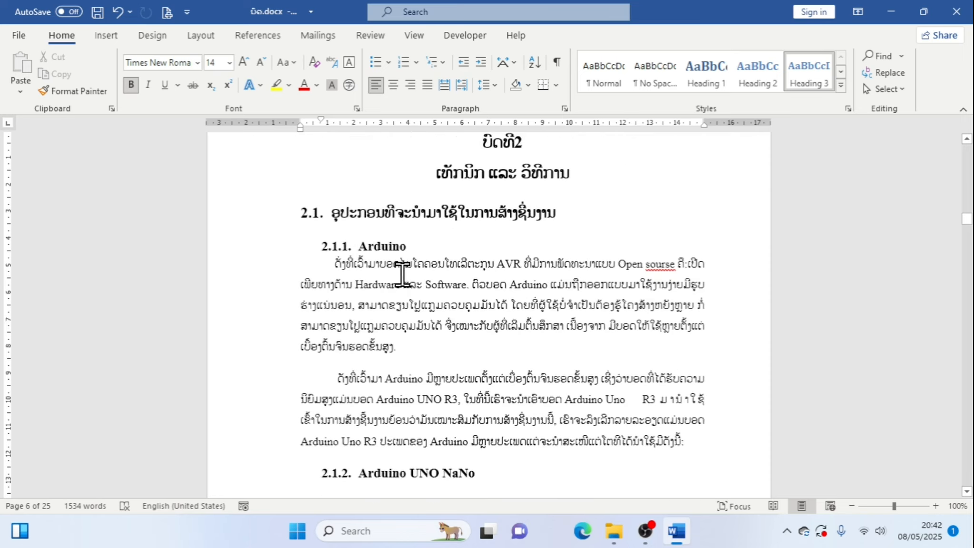
scroll(403, 275, up, 1)
scroll(402, 274, down, 2)
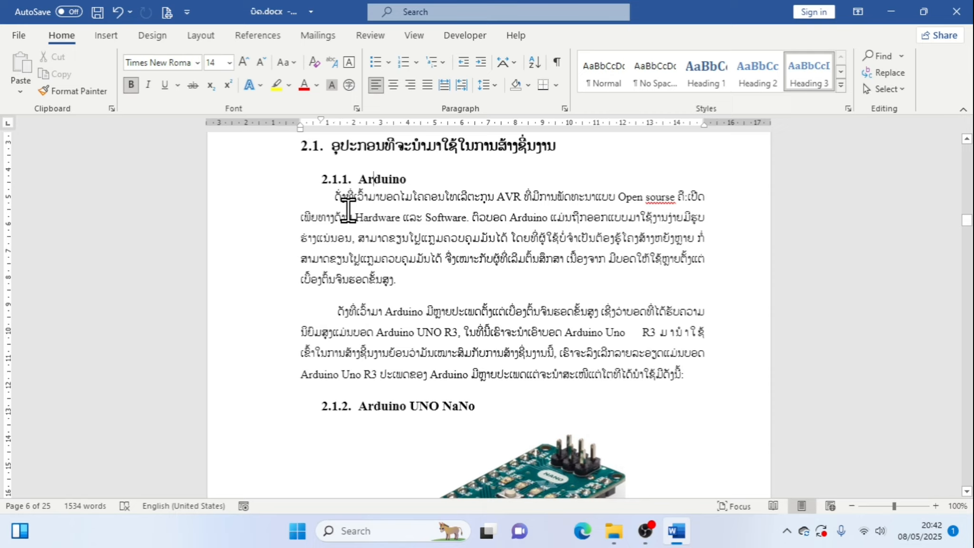
click(365, 408)
scroll(539, 285, down, 1)
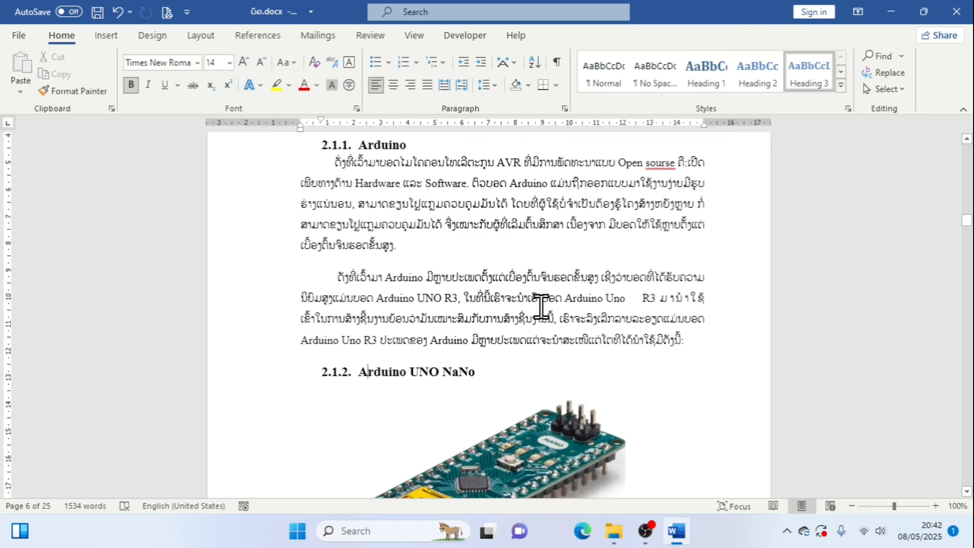
- Examine the font, size and style of heading 2.1, and compare them with subheadings 2.1.1 and 2.1.2
scroll(535, 302, up, 3)
drag(333, 218, 556, 214)
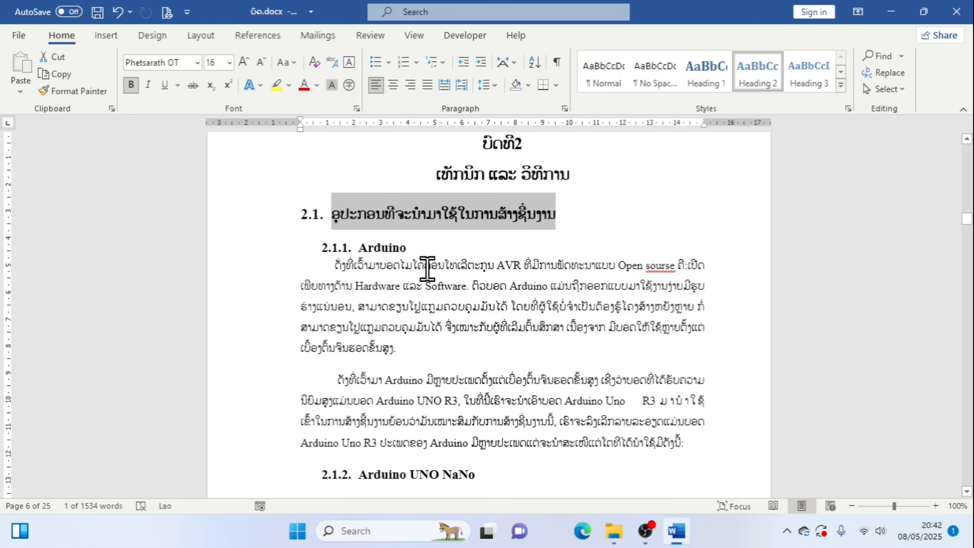
scroll(430, 280, down, 3)
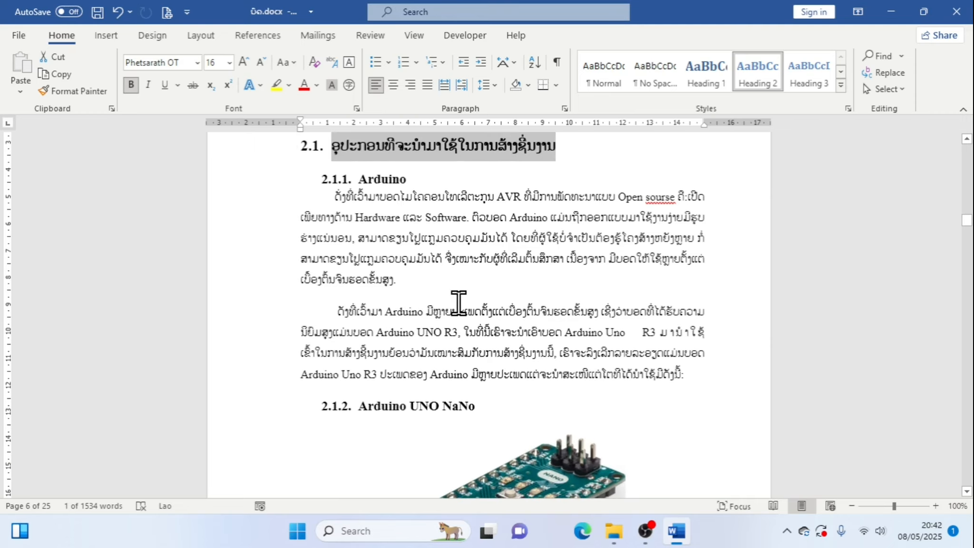
scroll(383, 236, down, 5)
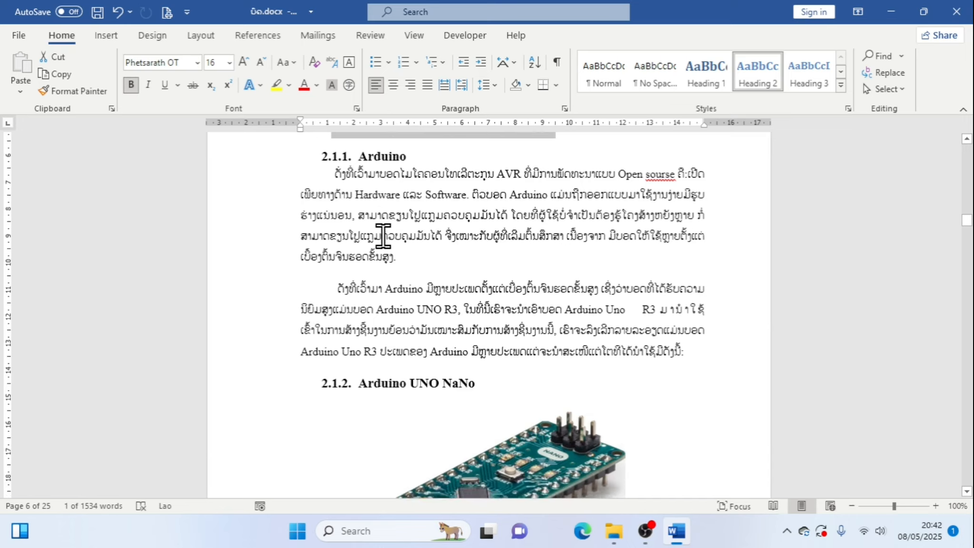
scroll(404, 278, up, 5)
scroll(393, 272, up, 4)
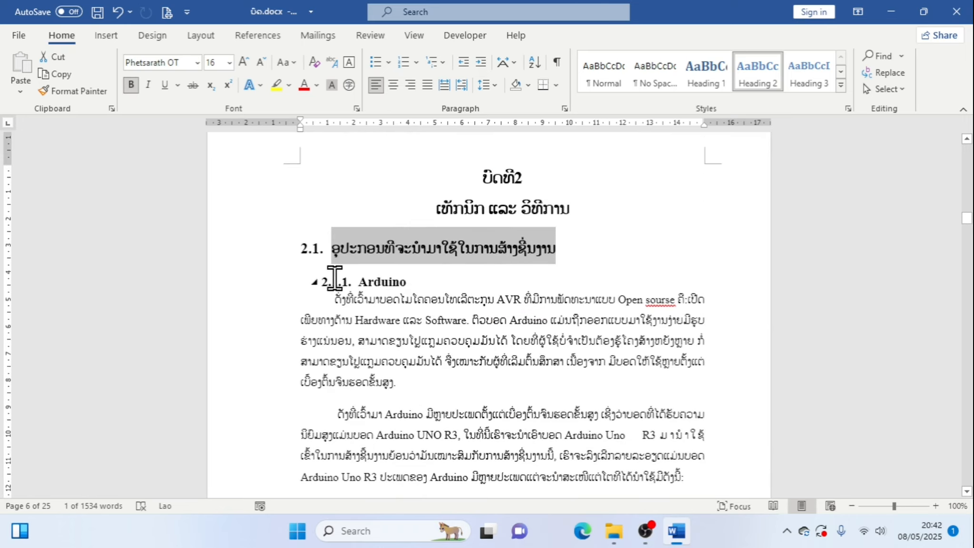
click(309, 277)
scroll(367, 289, down, 2)
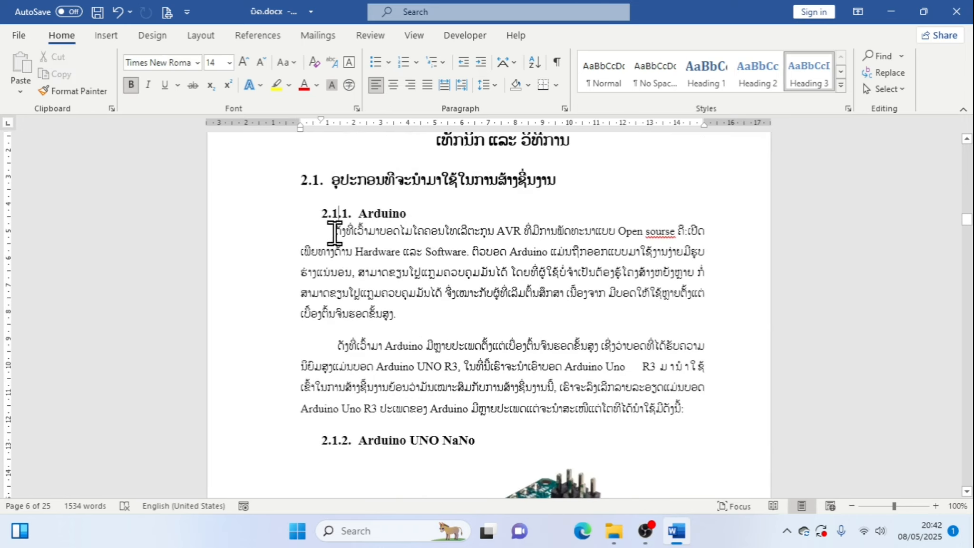
scroll(481, 236, down, 1)
scroll(494, 267, down, 10)
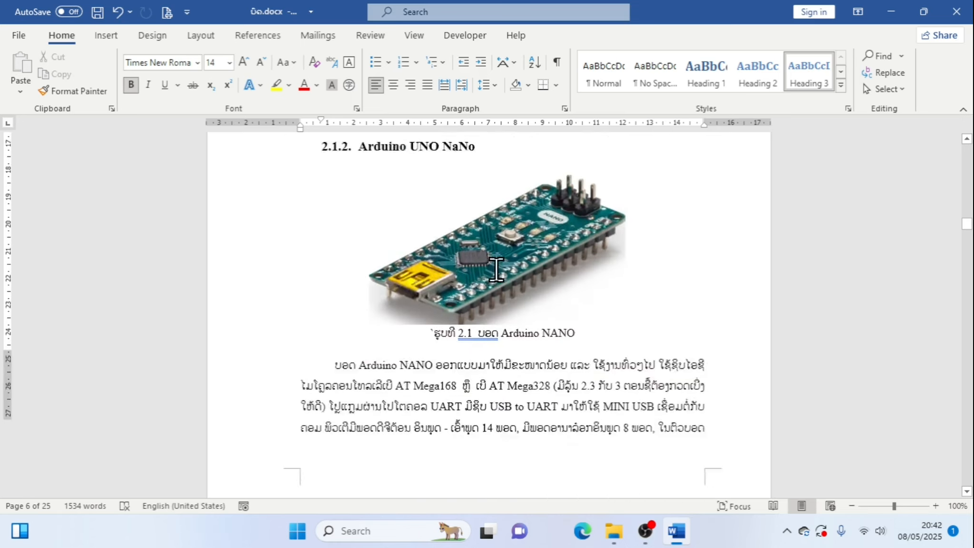
- Collapse the content under headings 2.1.1 Arduino, 2.1.2 Arduino UNO NaNo and 2.1.3 Arduino Mega 2560
scroll(497, 272, up, 6)
scroll(496, 272, up, 5)
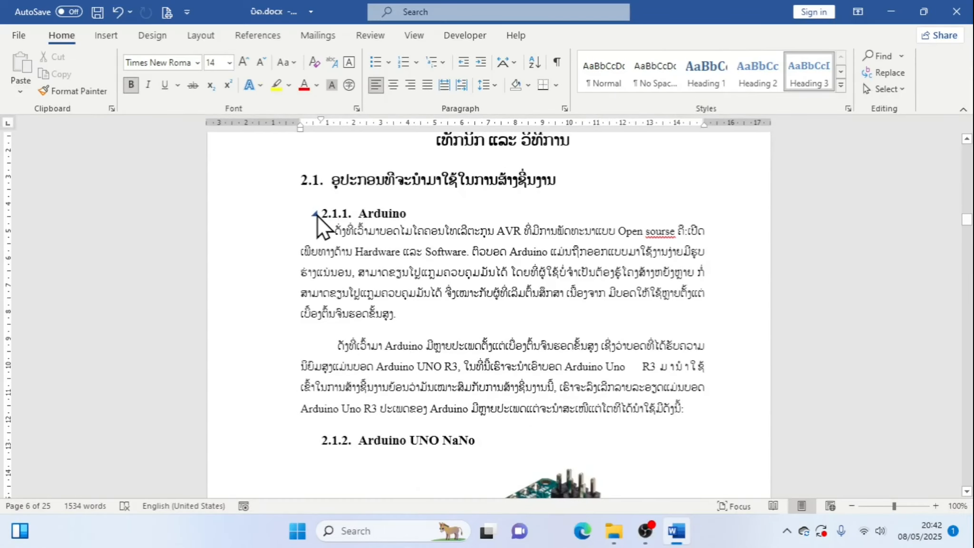
click(316, 214)
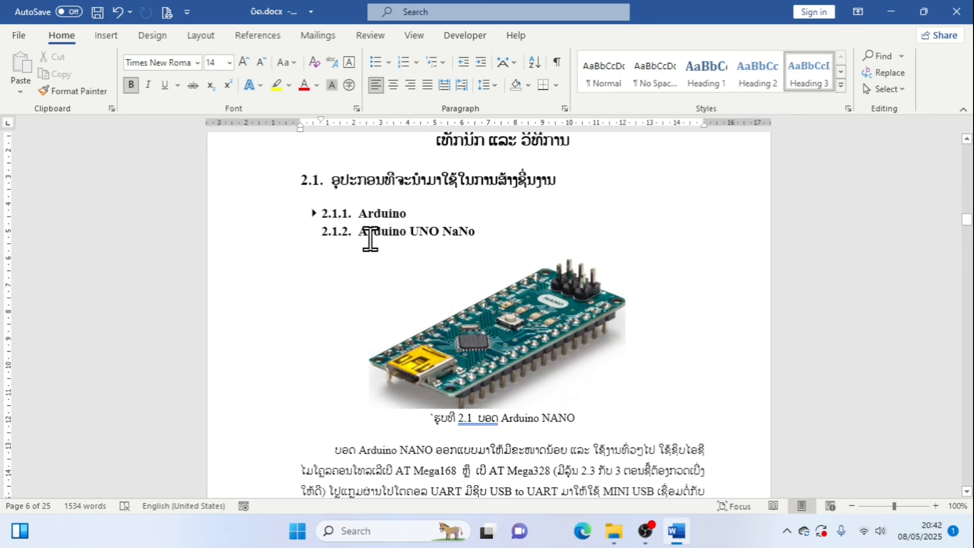
mouse_move(320, 237)
click(315, 235)
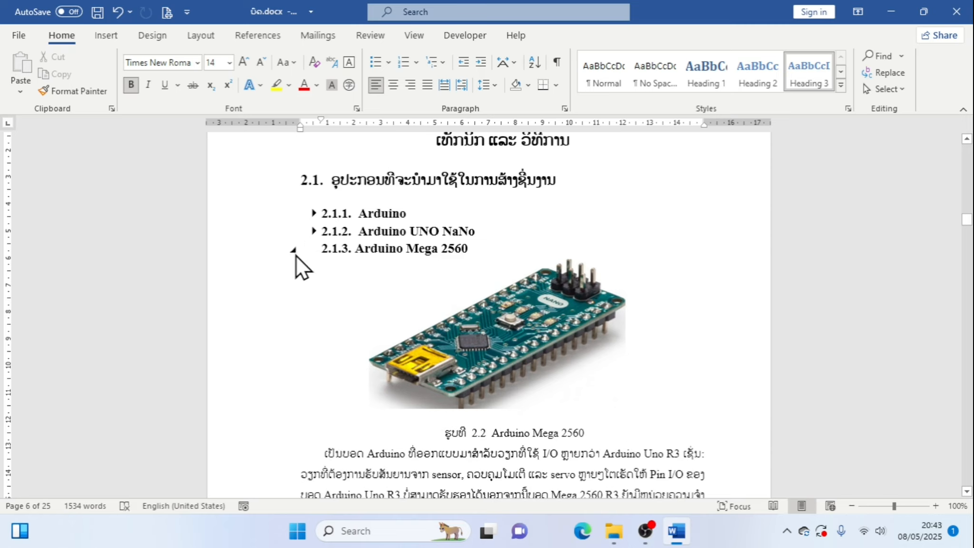
click(293, 250)
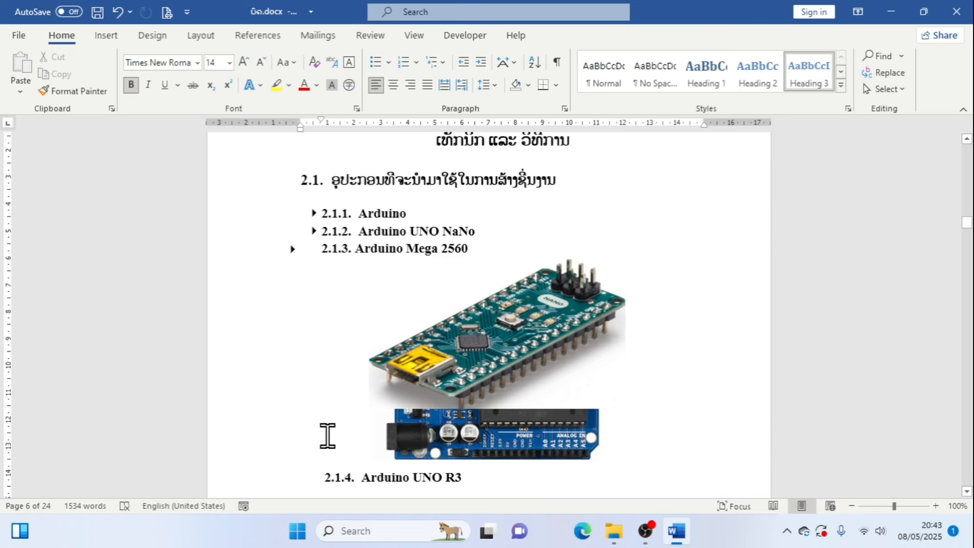
- Examine the chapter 2 heading outline with its sections collapsed, from heading 2.1 to the Arduino R3 component list
scroll(577, 380, down, 2)
scroll(578, 380, down, 2)
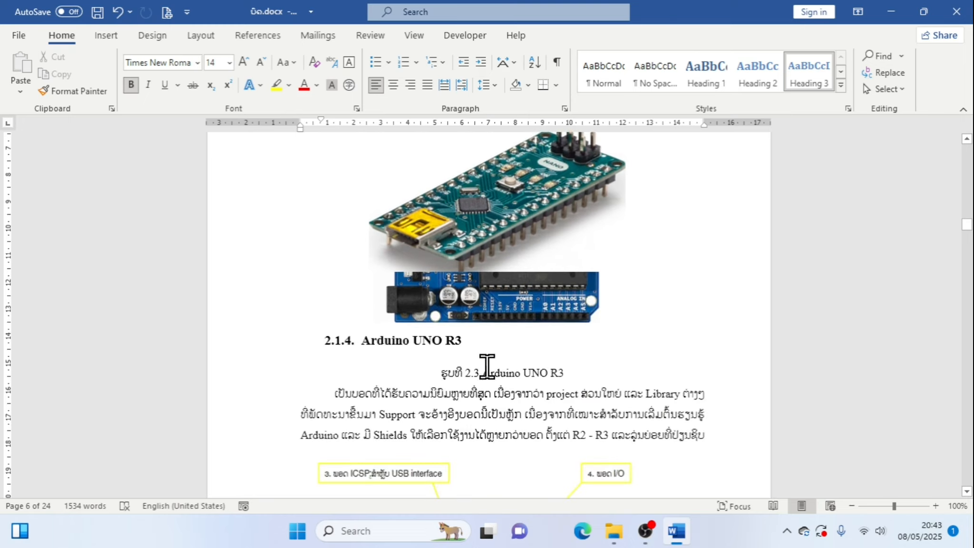
scroll(473, 347, down, 2)
scroll(475, 348, down, 2)
scroll(475, 342, up, 8)
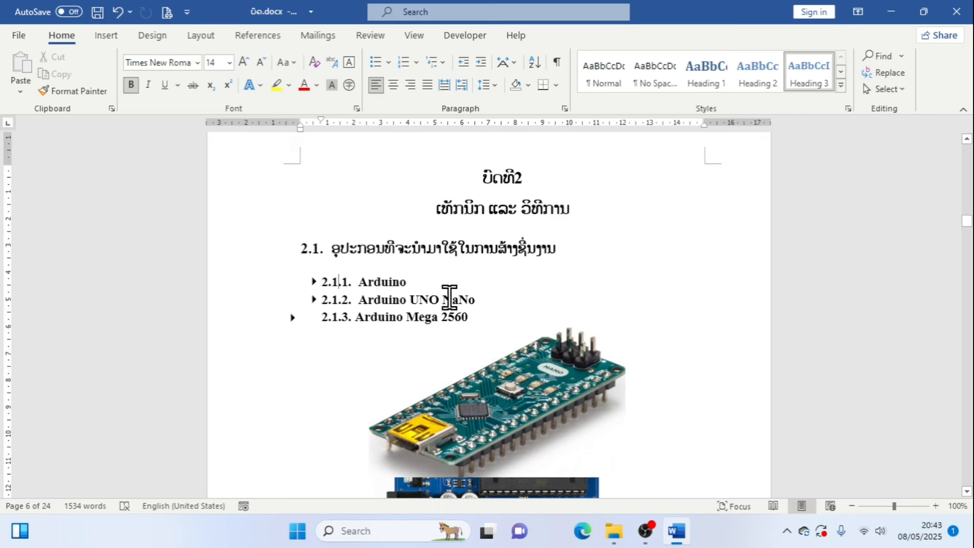
click(388, 247)
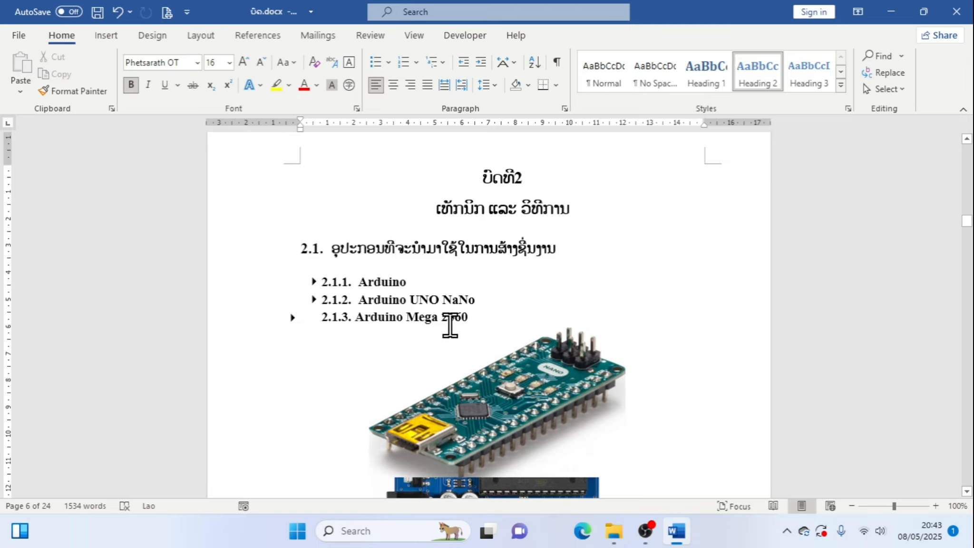
scroll(447, 323, down, 3)
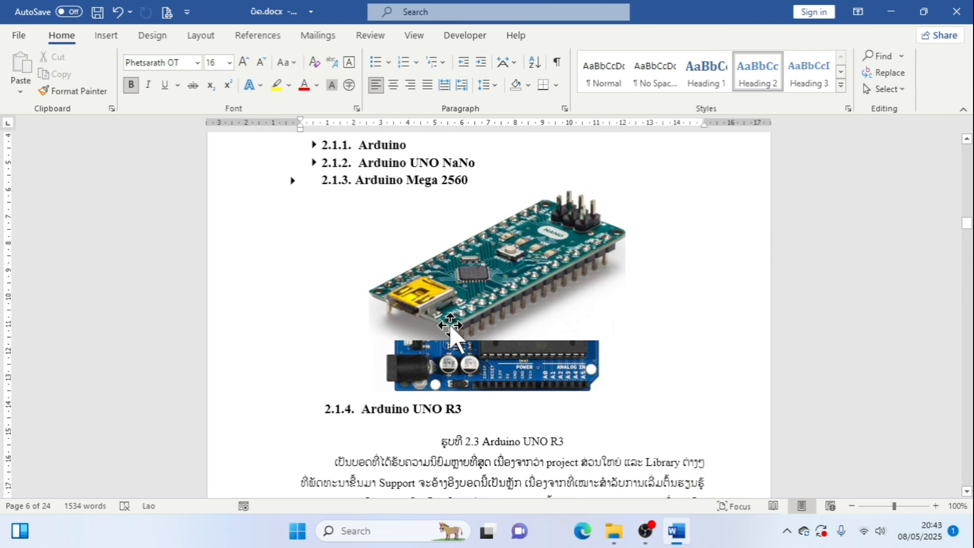
scroll(450, 326, down, 15)
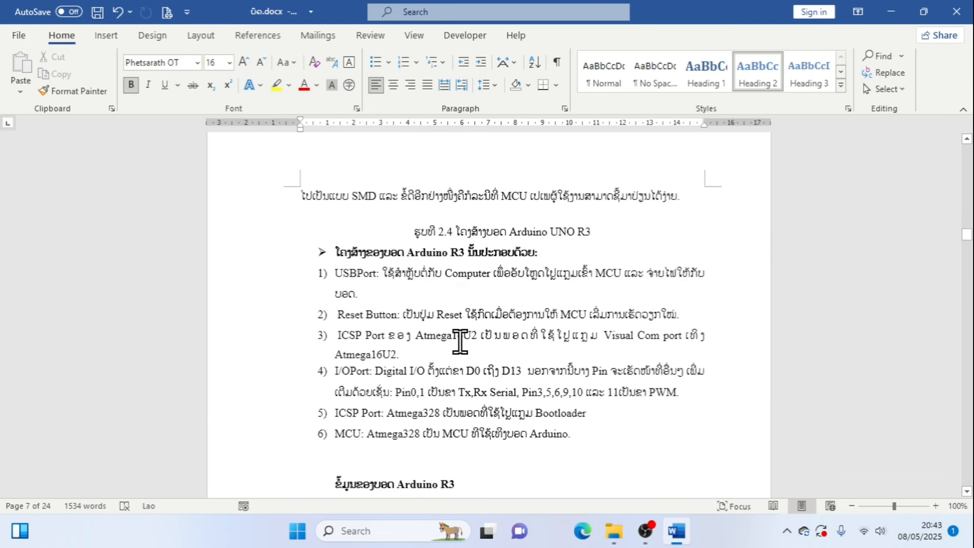
- Expand the collapsed Arduino subheadings under section 2.1 to show their content
scroll(460, 341, up, 15)
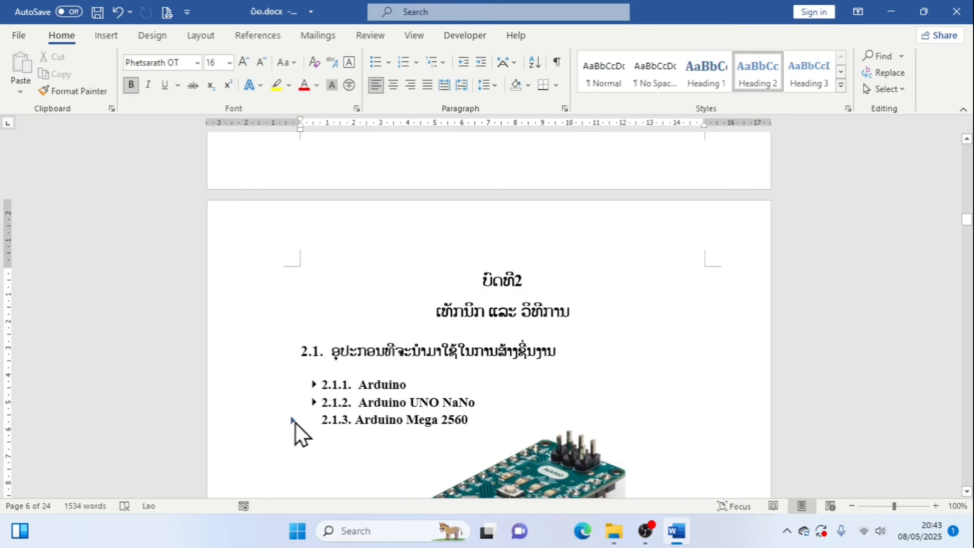
click(315, 385)
scroll(523, 342, down, 3)
scroll(339, 276, up, 2)
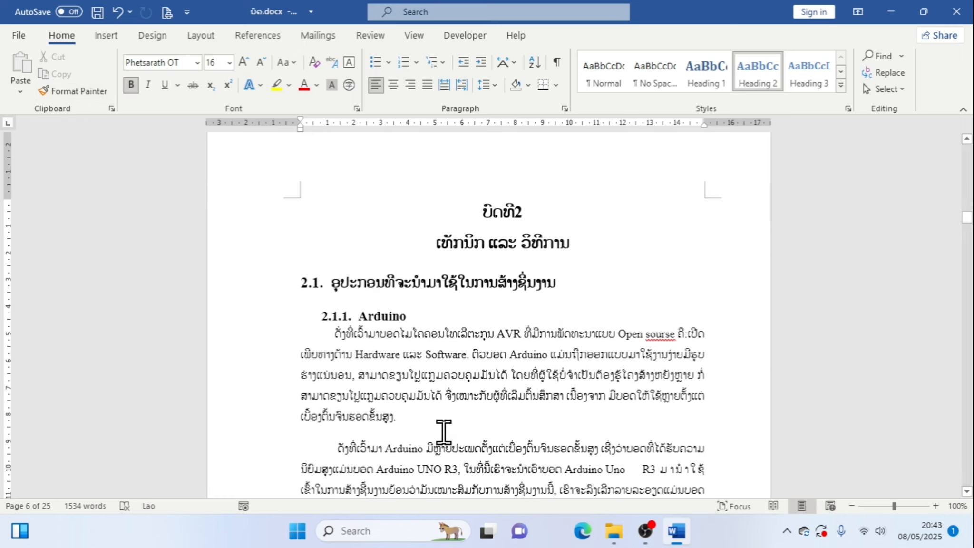
- Review the text and figure under headings 2.1.1 and 2.1.2, and return to section 1.4 before chapter 2
scroll(395, 371, down, 3)
scroll(323, 319, down, 1)
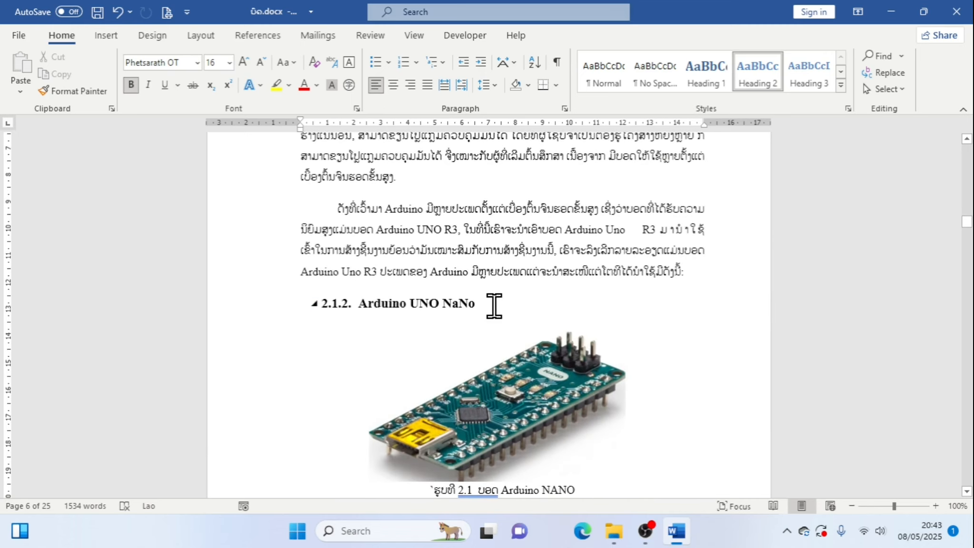
scroll(494, 305, down, 3)
scroll(494, 305, up, 3)
scroll(494, 305, up, 3)
scroll(380, 342, down, 4)
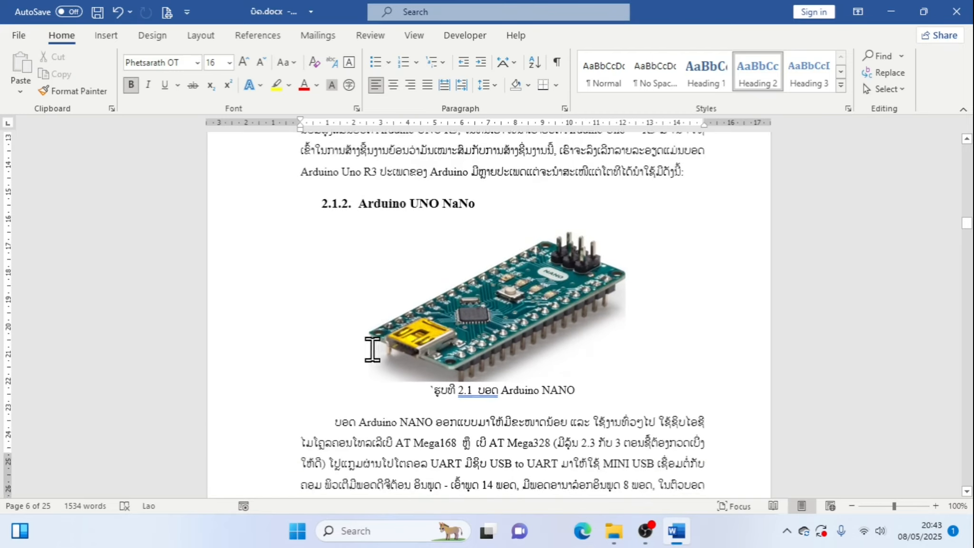
scroll(372, 349, down, 2)
click(317, 407)
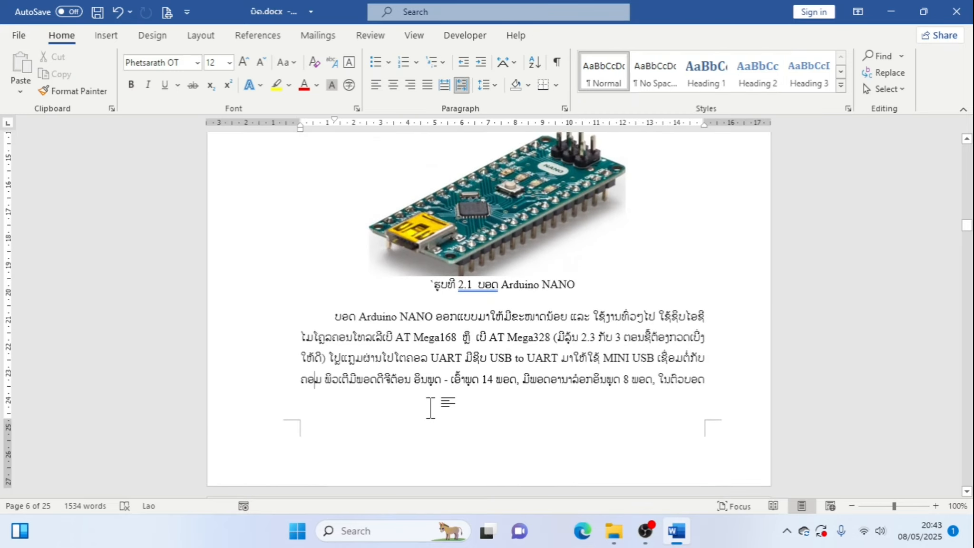
scroll(430, 407, up, 10)
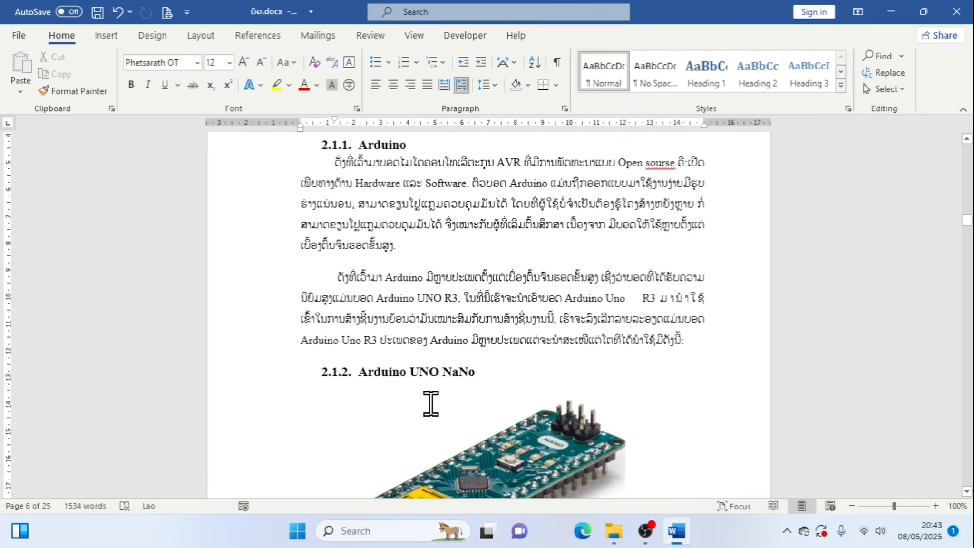
scroll(430, 403, up, 3)
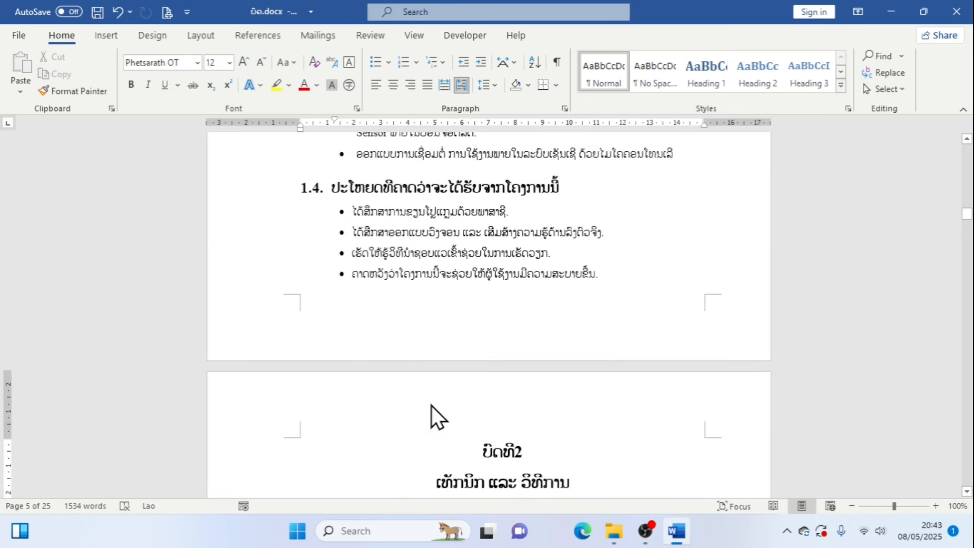